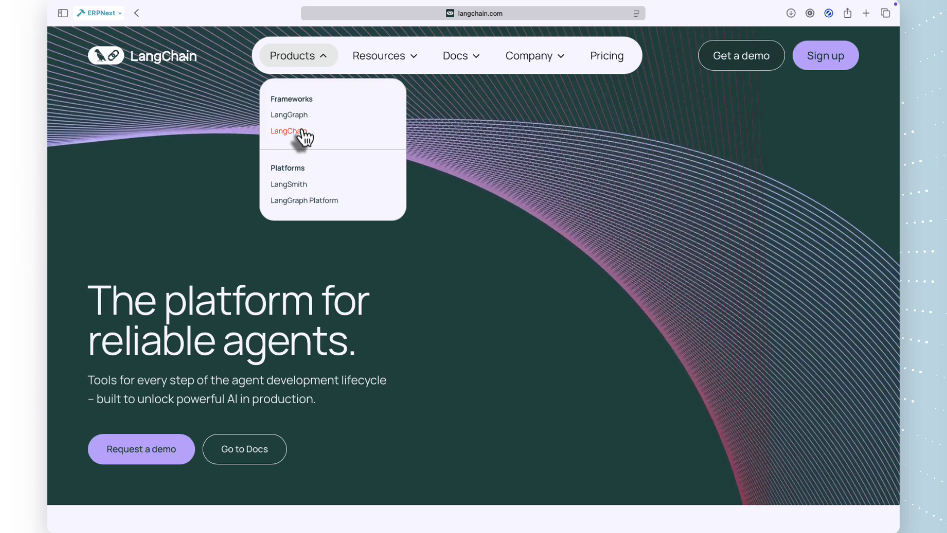
# Open the LangGraph page ('Balance agent control with agency') from Products > Frameworks and scroll down it.
pyautogui.click(301, 115)
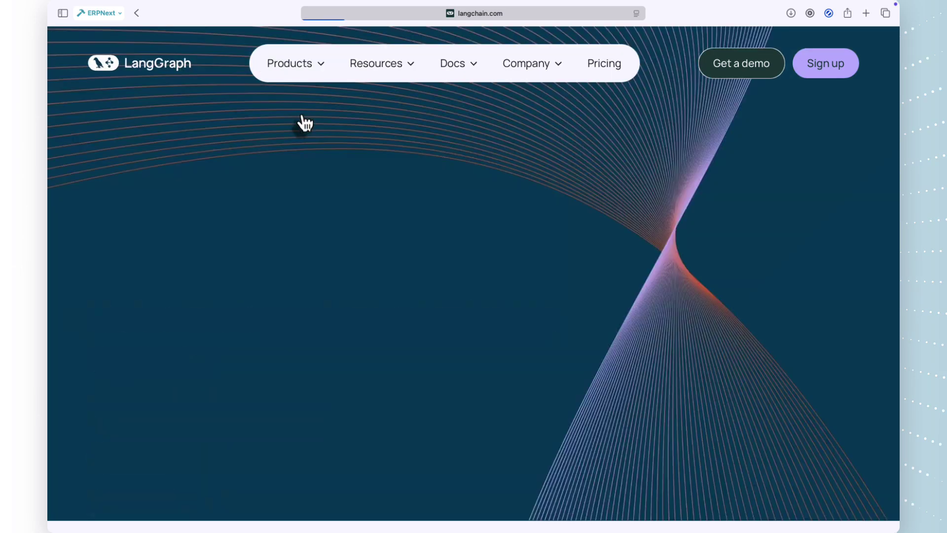
pyautogui.scroll(-3, 411, 229)
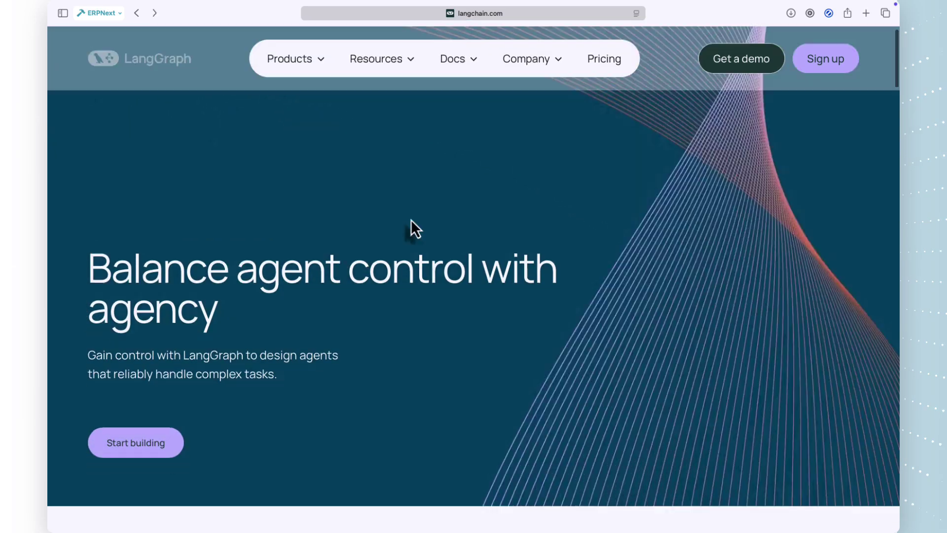
pyautogui.scroll(-2, 411, 219)
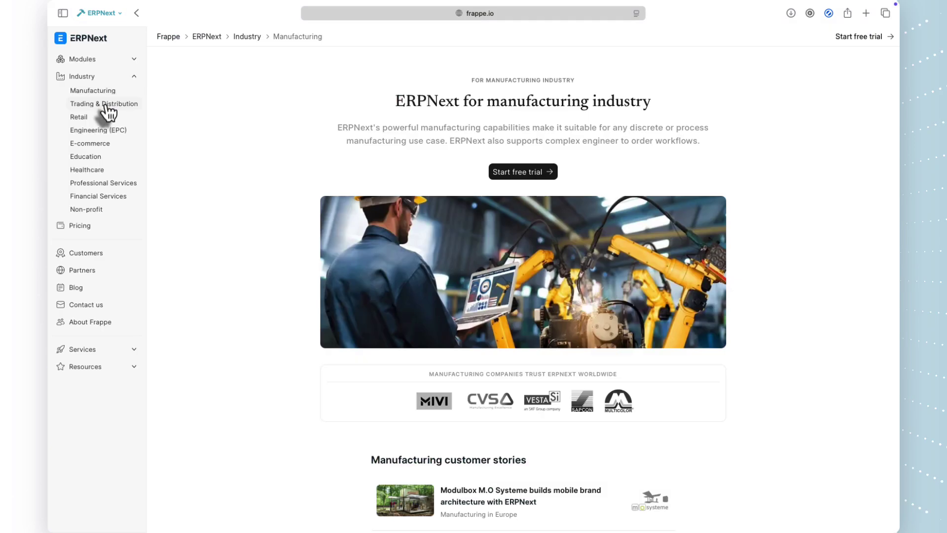
# Open the Trading & Distribution industry page, then expand the Industry list again.
pyautogui.click(105, 106)
pyautogui.click(130, 78)
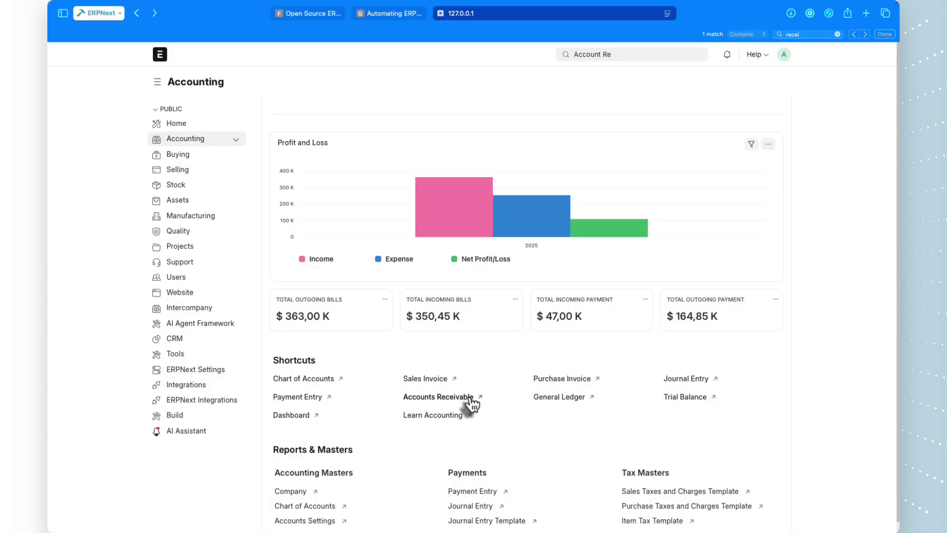
# View the Accounts Receivable report, then open the Grant Plastics Ltd. draft payment entry.
pyautogui.click(469, 398)
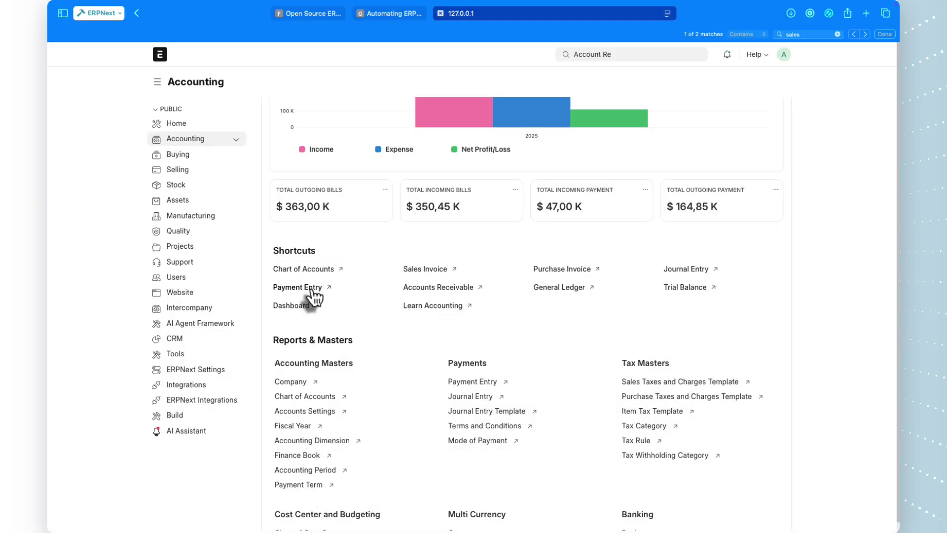
pyautogui.click(311, 289)
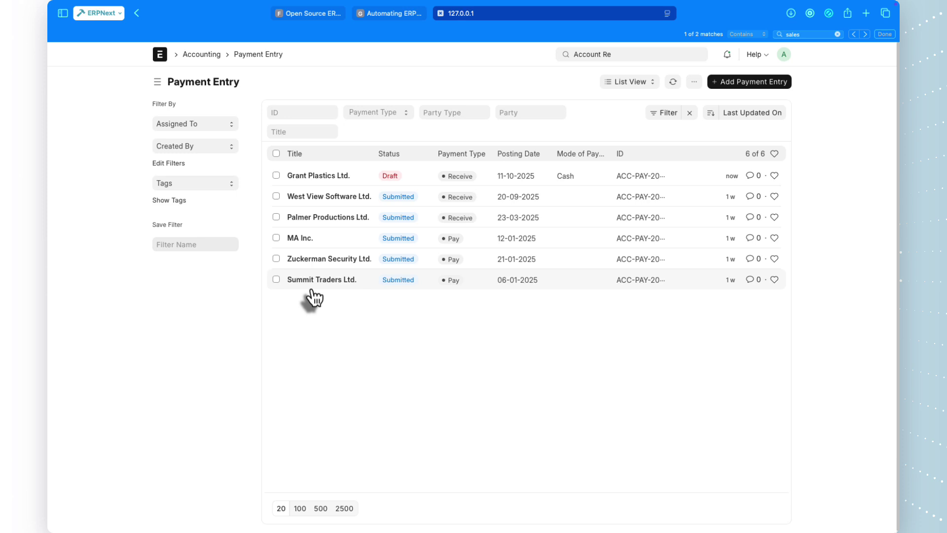
pyautogui.click(338, 180)
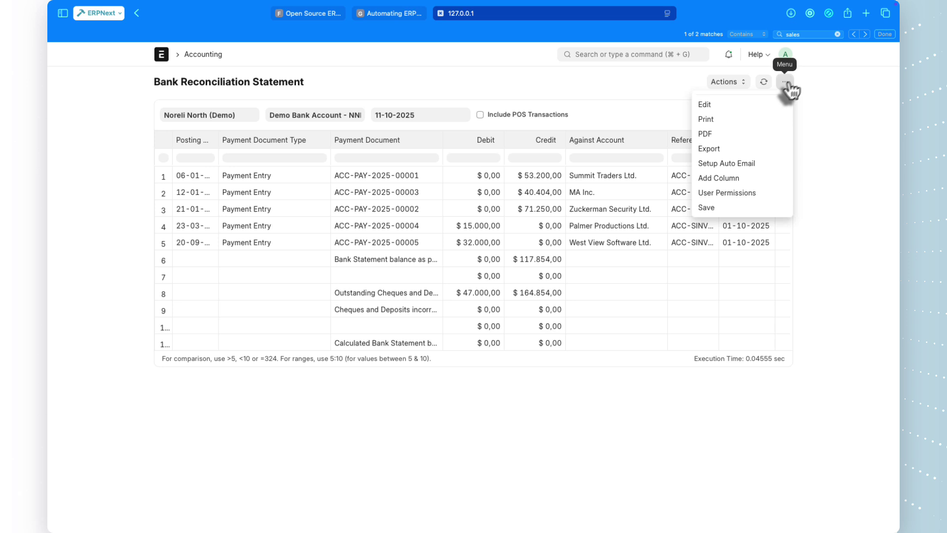
# Export the Bank Reconciliation Statement to Excel in the background, with filters included.
pyautogui.click(709, 148)
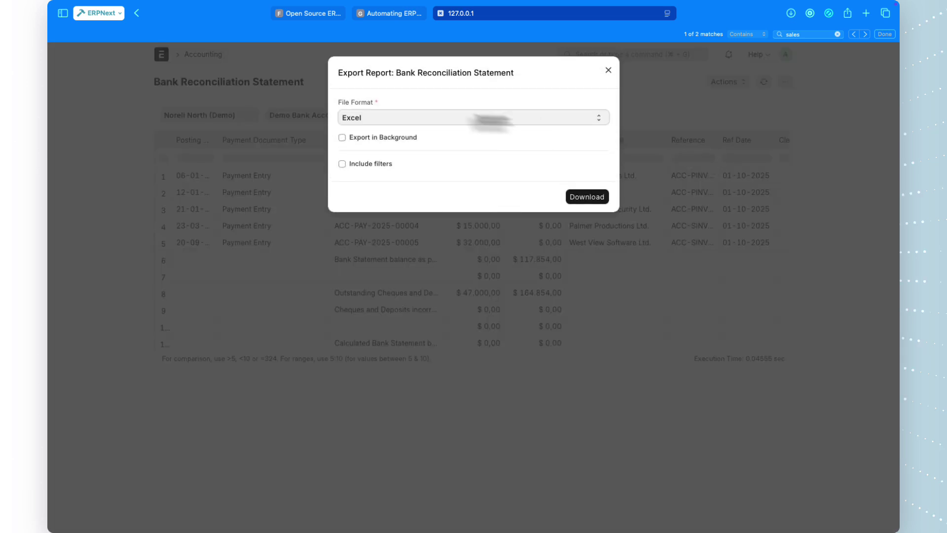
pyautogui.click(343, 138)
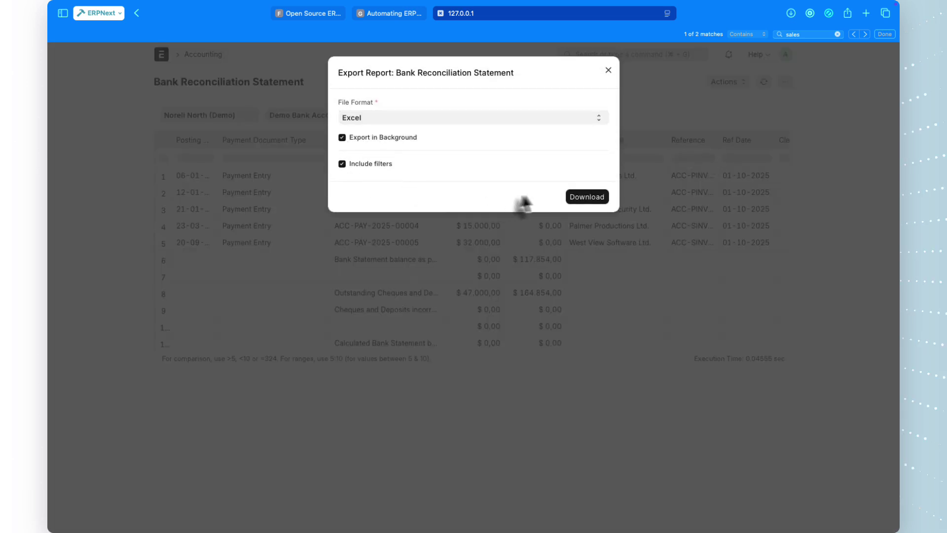
pyautogui.click(575, 199)
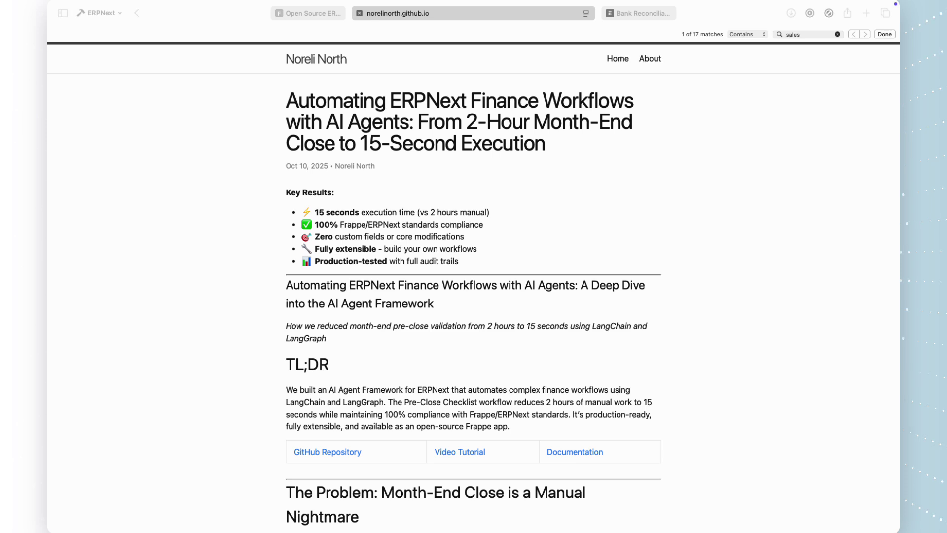
pyautogui.scroll(-15, 474, 296)
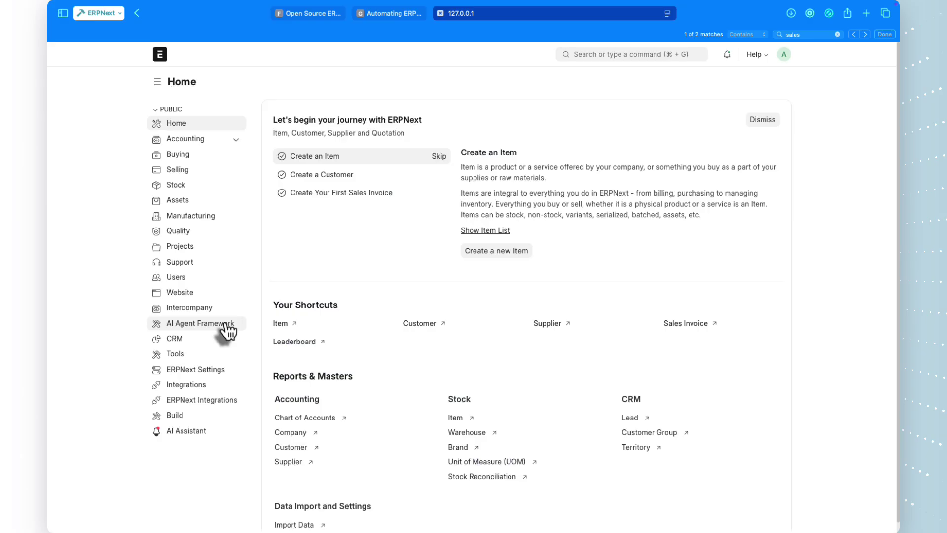
# View the AI Agent Framework workspace dashboard, then return to the blog's AI provider setup section.
pyautogui.click(227, 329)
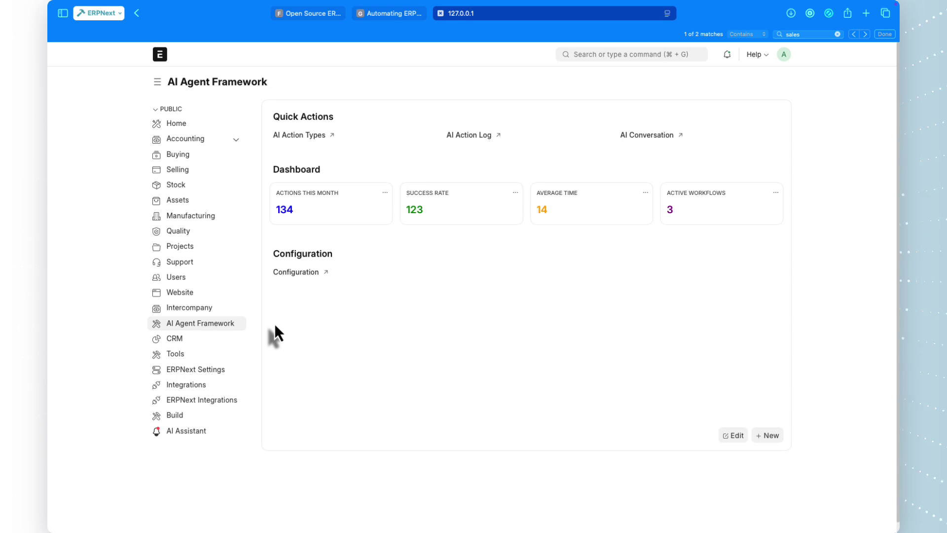
pyautogui.hotkey('ctrl', 'shift', 'Tab')
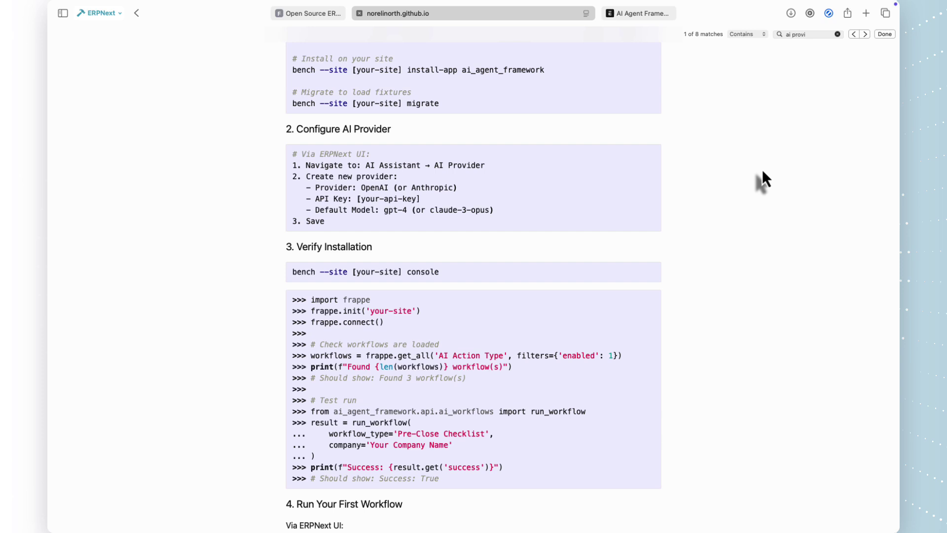
# Check the AI Provider Settings (OpenAI, gpt-3.5-turbo) in ERPNext, then return to the blog.
pyautogui.hotkey('ctrl', 'Tab')
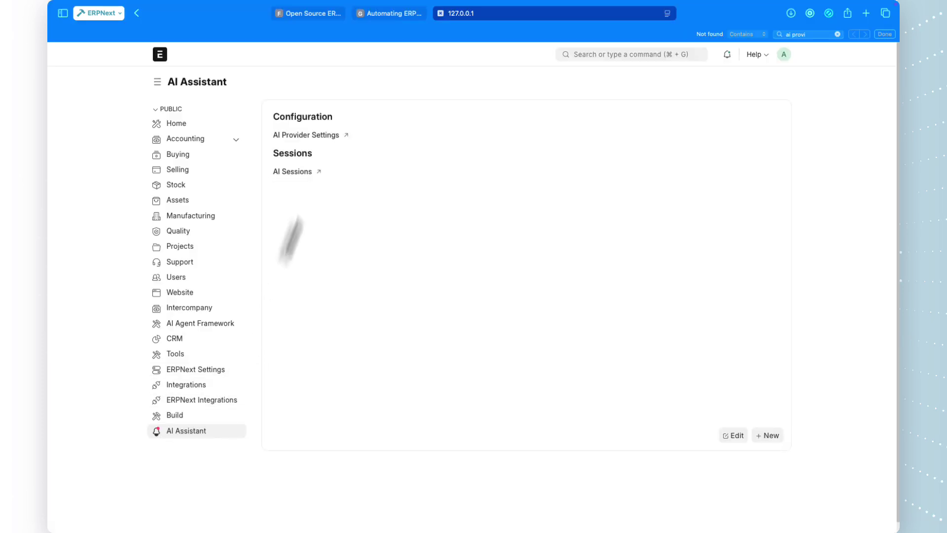
pyautogui.click(328, 135)
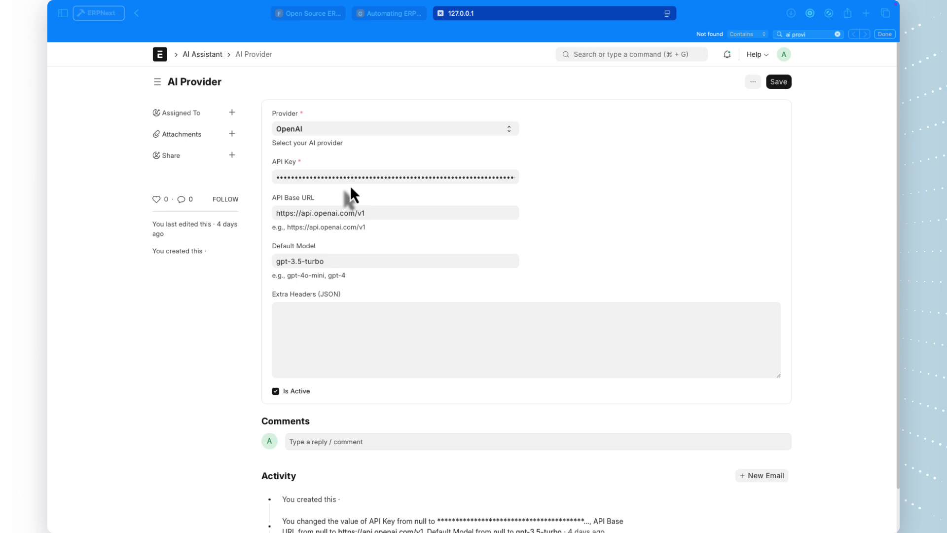
pyautogui.hotkey('ctrl', 'shift', 'Tab')
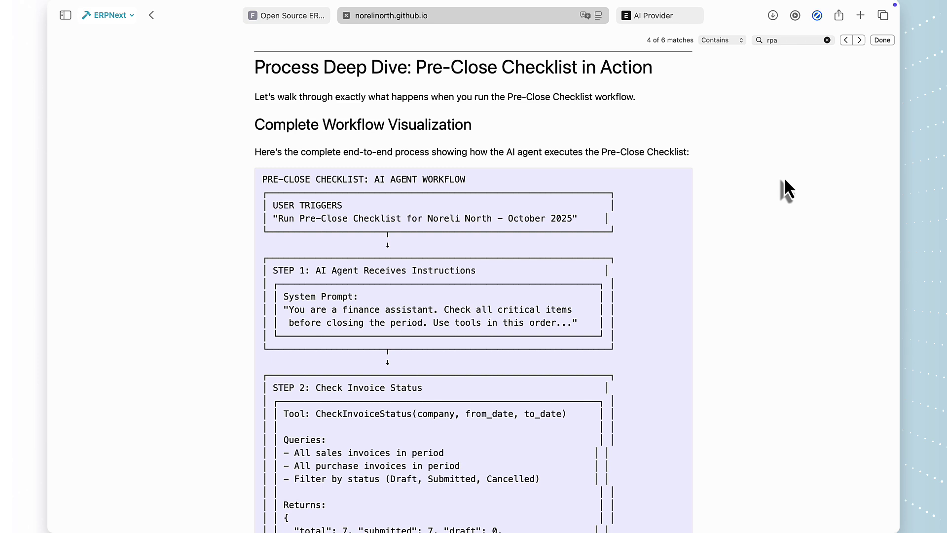
# Close the 'rpa' search and scroll through Steps 2–6 of the Pre-Close Checklist workflow.
pyautogui.press('Escape')
pyautogui.scroll(-7, 619, 269)
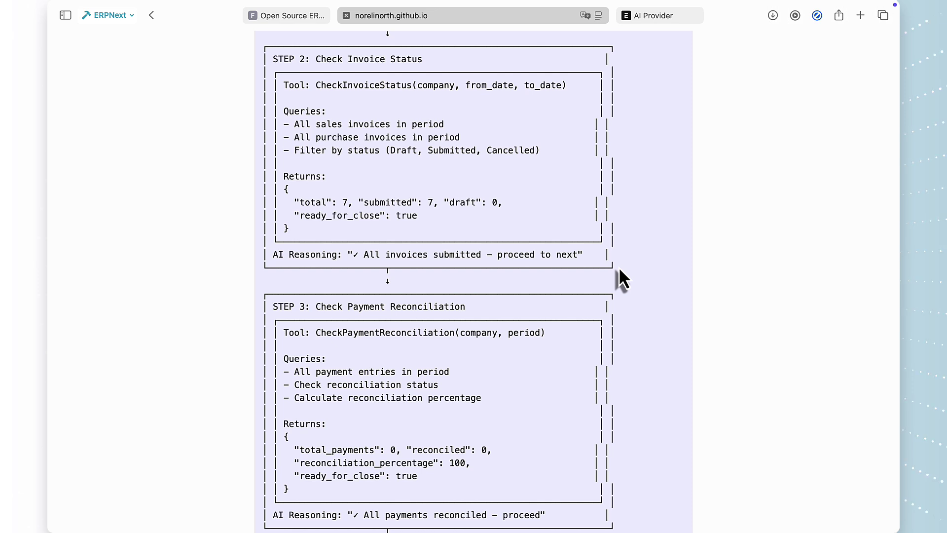
pyautogui.scroll(-10, 636, 254)
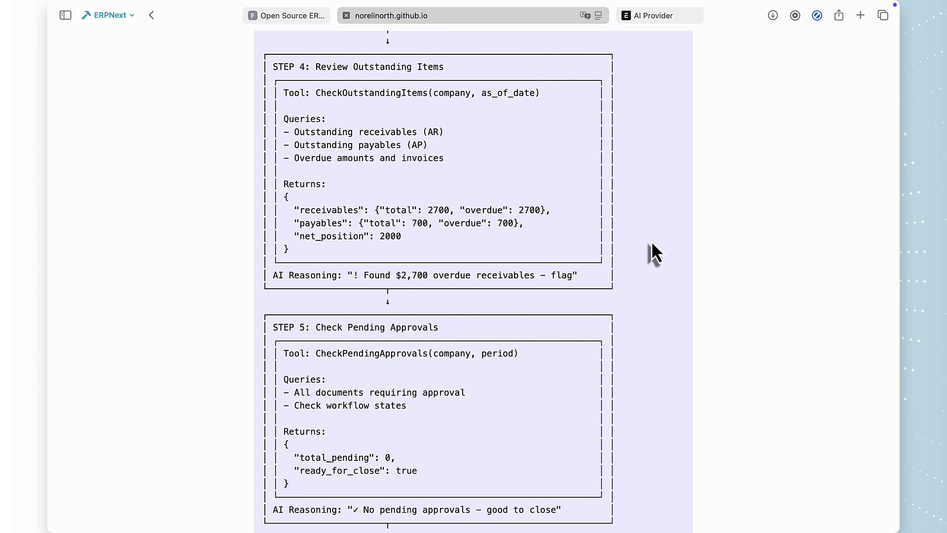
pyautogui.scroll(-6, 651, 243)
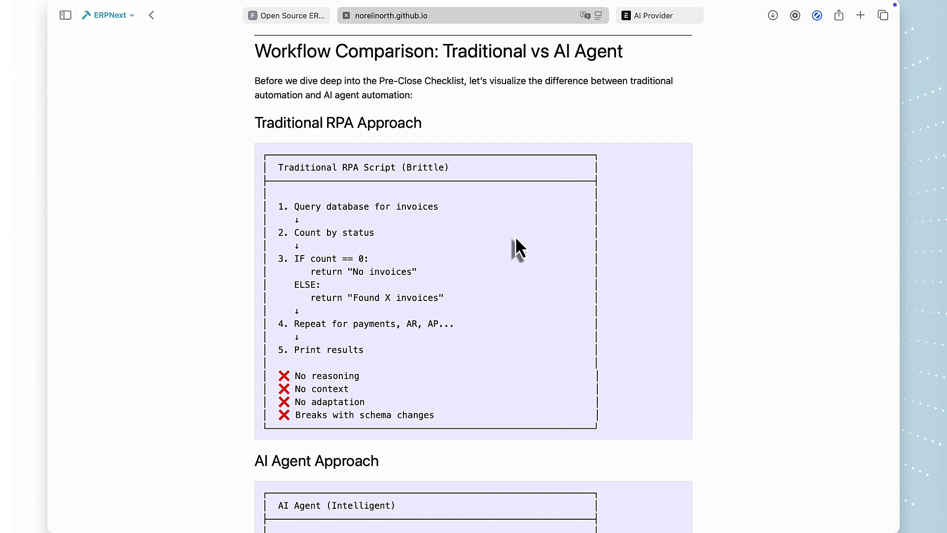
# Read through the blog's RPA-versus-agent Comparison Table.
pyautogui.scroll(-3, 515, 239)
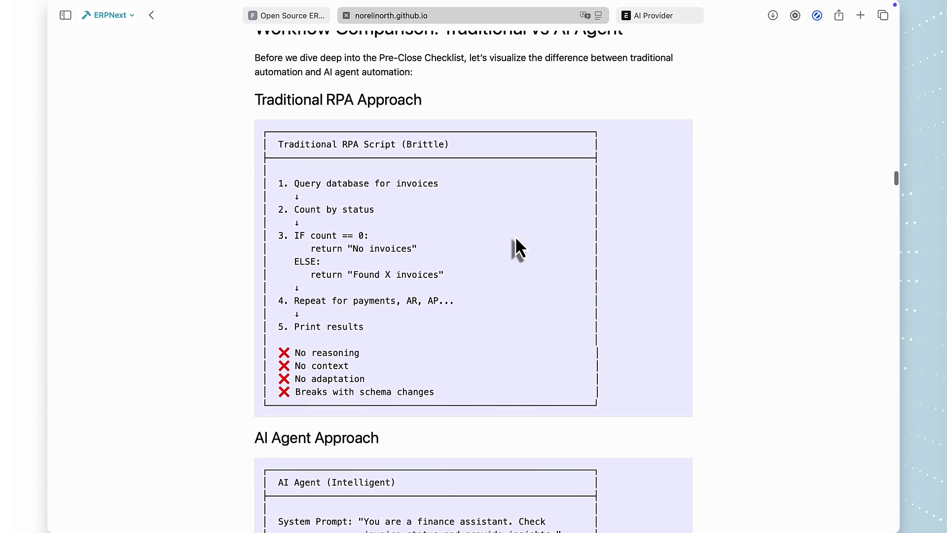
pyautogui.scroll(-1, 515, 239)
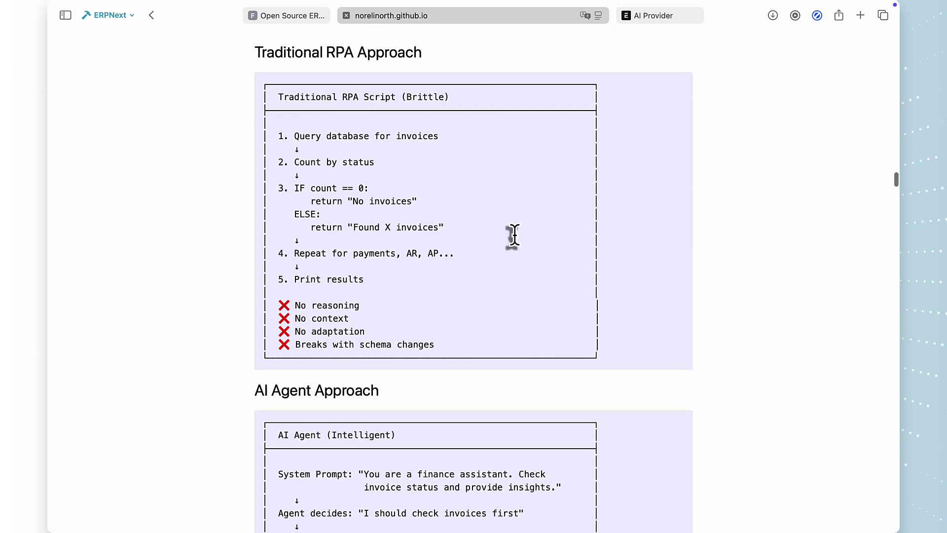
pyautogui.scroll(-4, 514, 235)
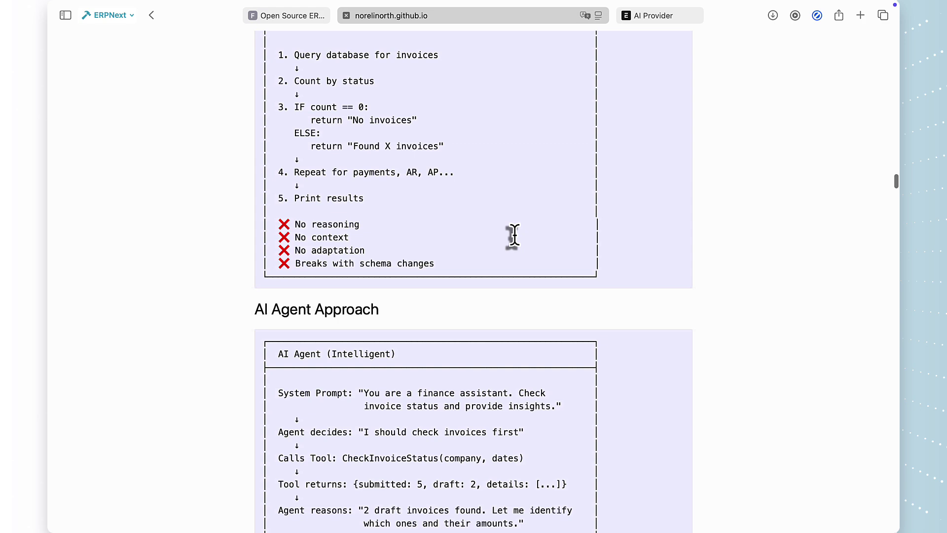
pyautogui.scroll(-3, 514, 236)
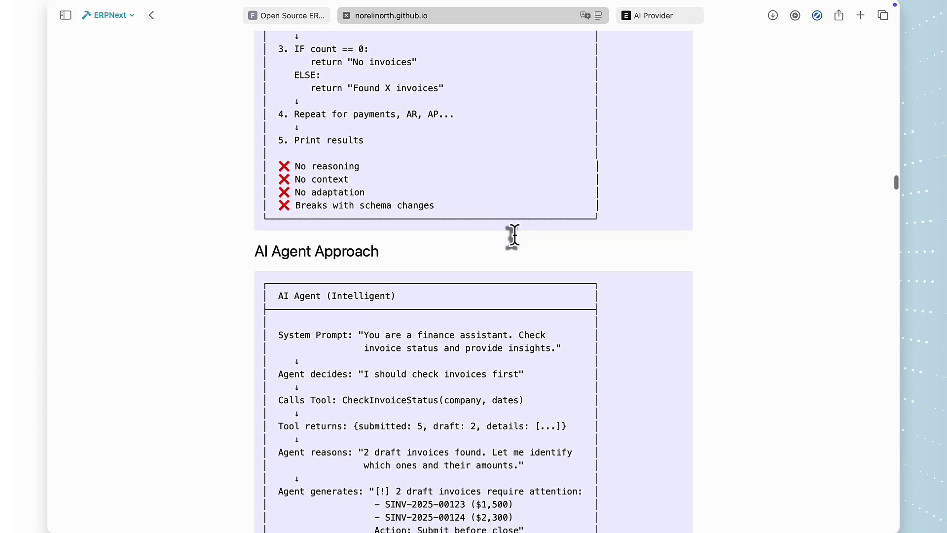
pyautogui.scroll(-3, 514, 236)
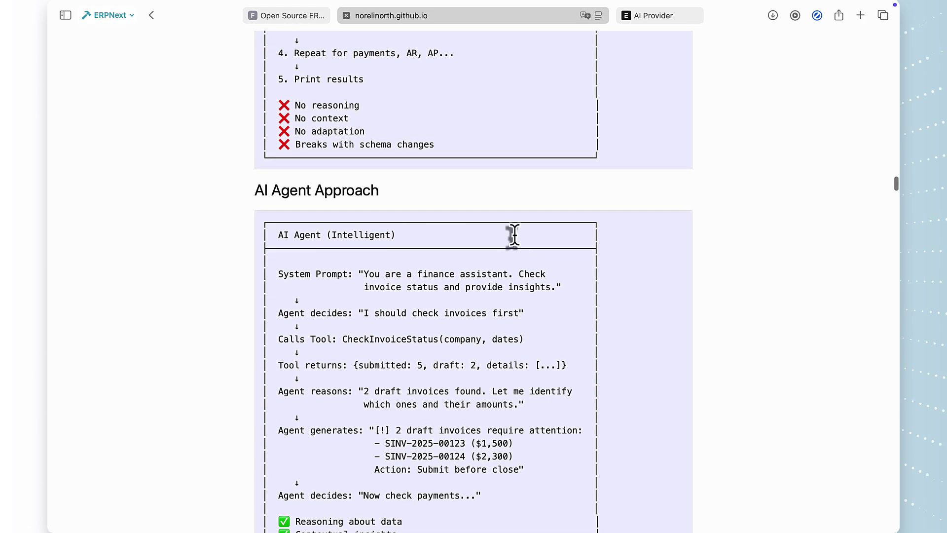
pyautogui.scroll(-3, 514, 235)
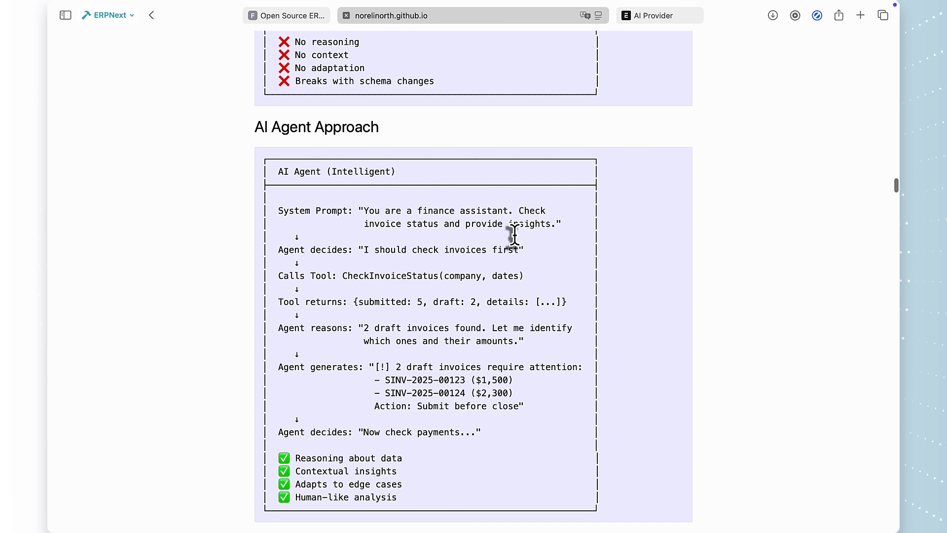
pyautogui.scroll(-3, 660, 326)
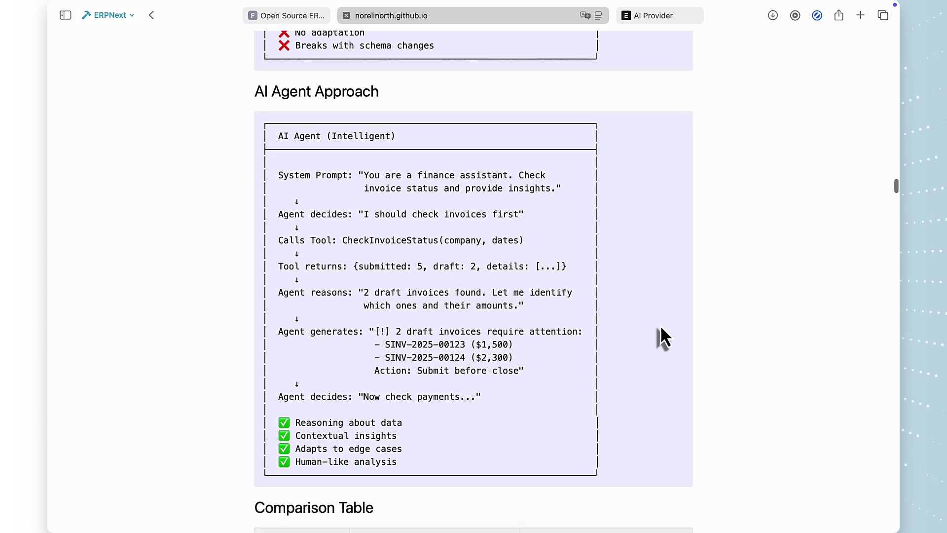
pyautogui.scroll(-3, 661, 328)
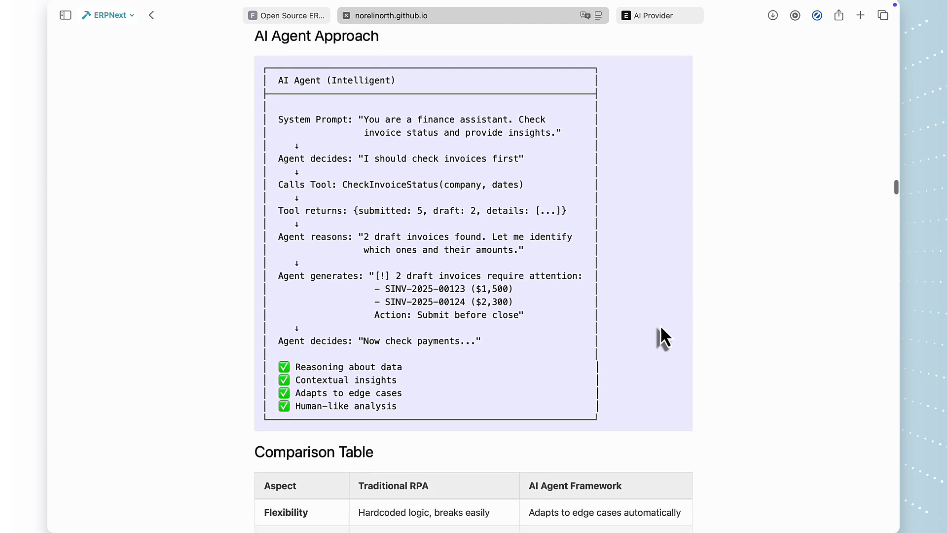
pyautogui.scroll(-2, 661, 328)
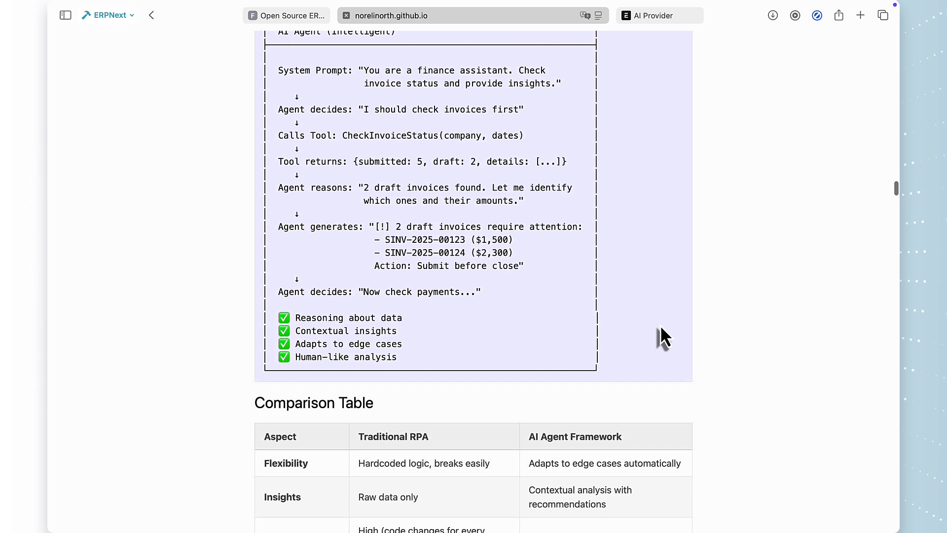
pyautogui.scroll(-2, 661, 328)
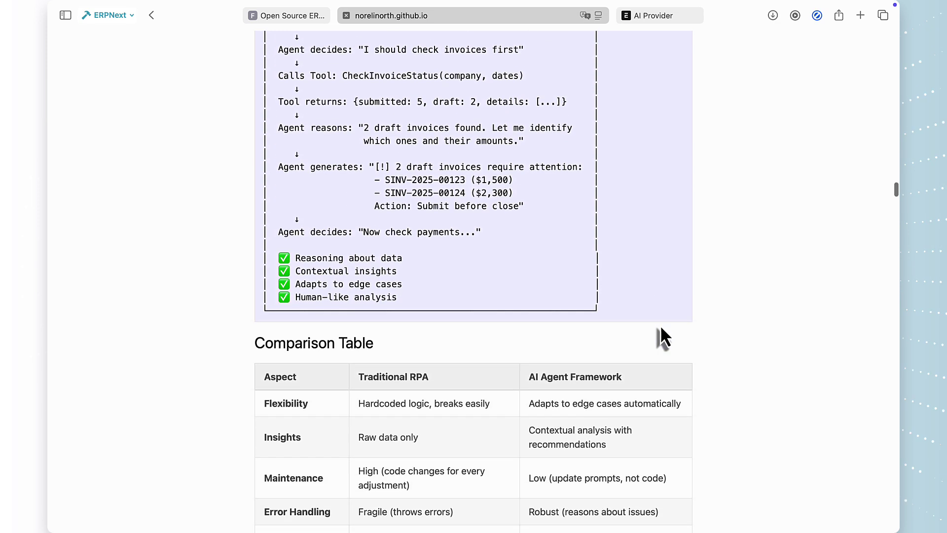
pyautogui.scroll(-3, 660, 328)
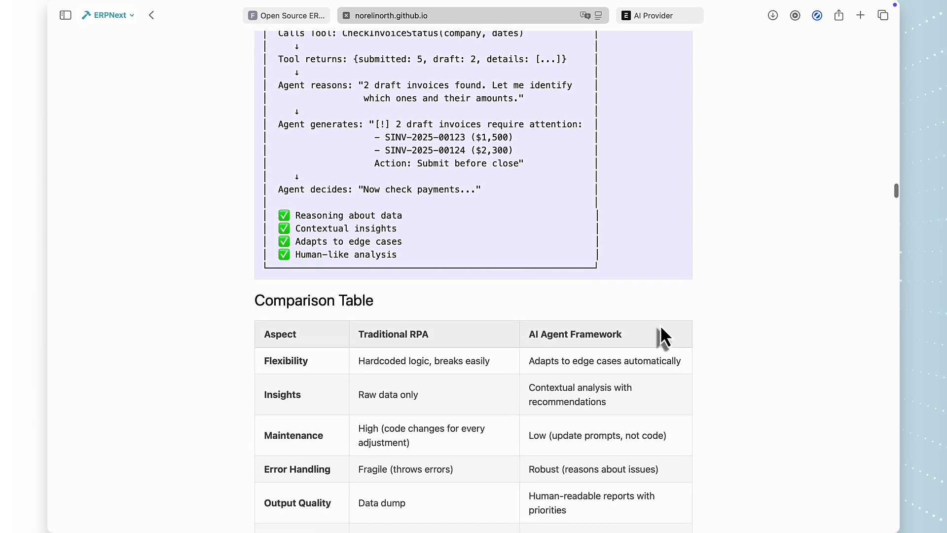
pyautogui.scroll(-2, 661, 328)
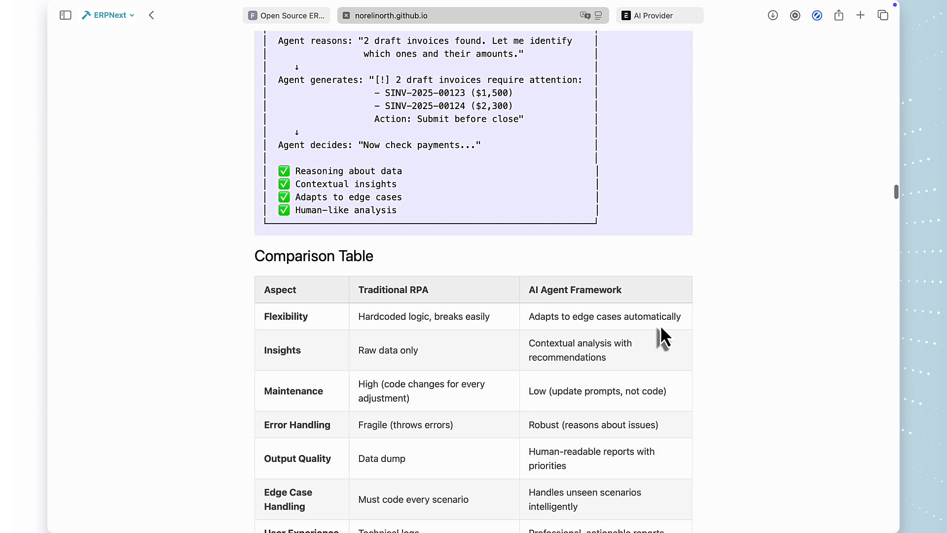
# Open the AI Action Types list from ERPNext's AI Agent Framework workspace.
pyautogui.scroll(-4, 660, 326)
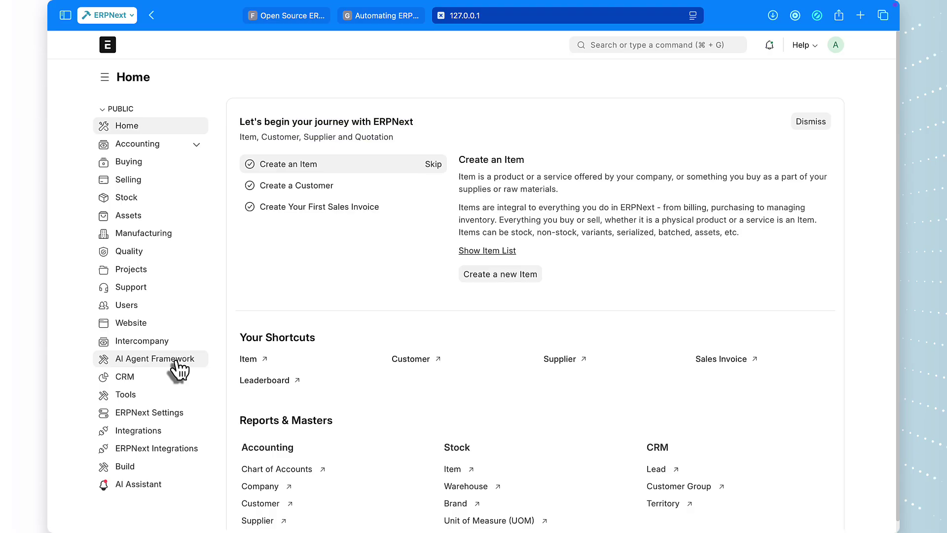
pyautogui.click(177, 363)
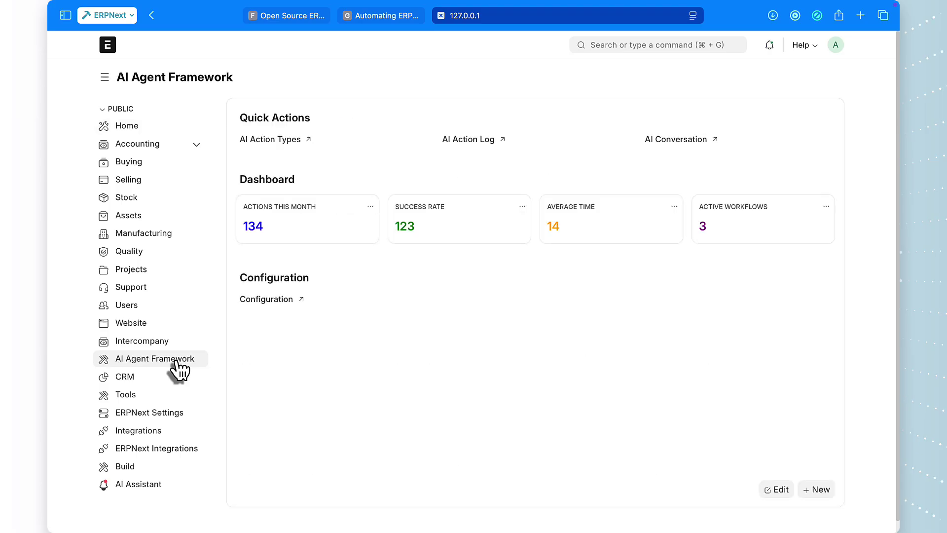
pyautogui.click(301, 140)
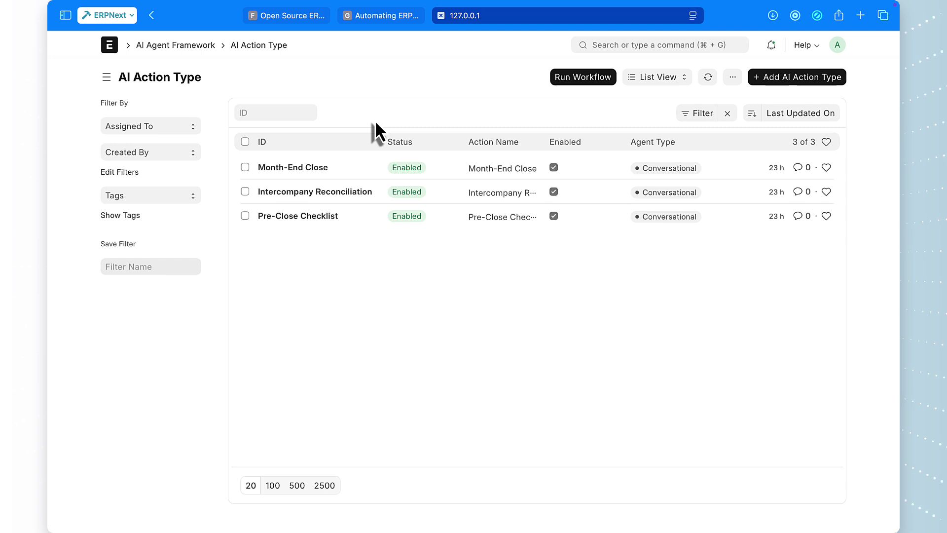
# Start a Pre-Close Checklist run, changing the Company from Noreli North (Demo) to Noreli North.
pyautogui.click(245, 215)
pyautogui.click(630, 78)
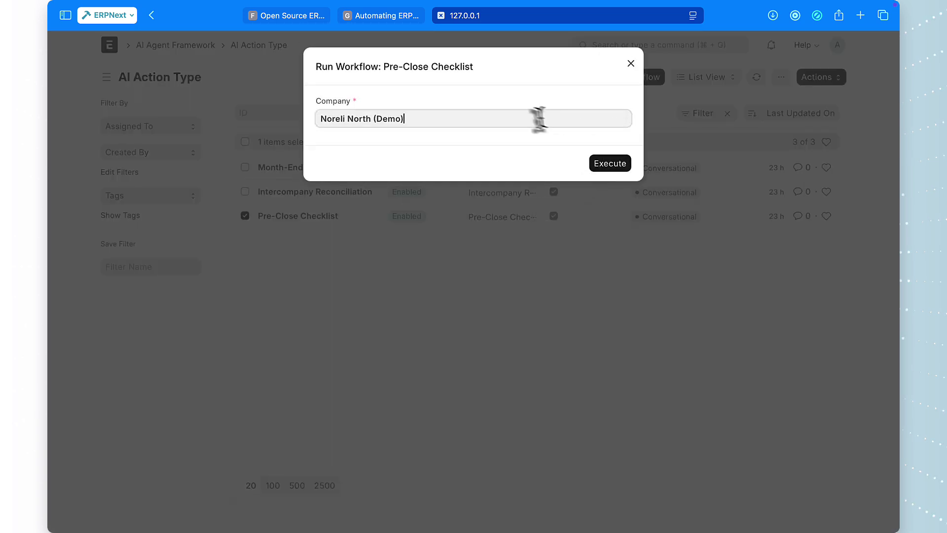
pyautogui.click(600, 118)
pyautogui.tripleClick(571, 122)
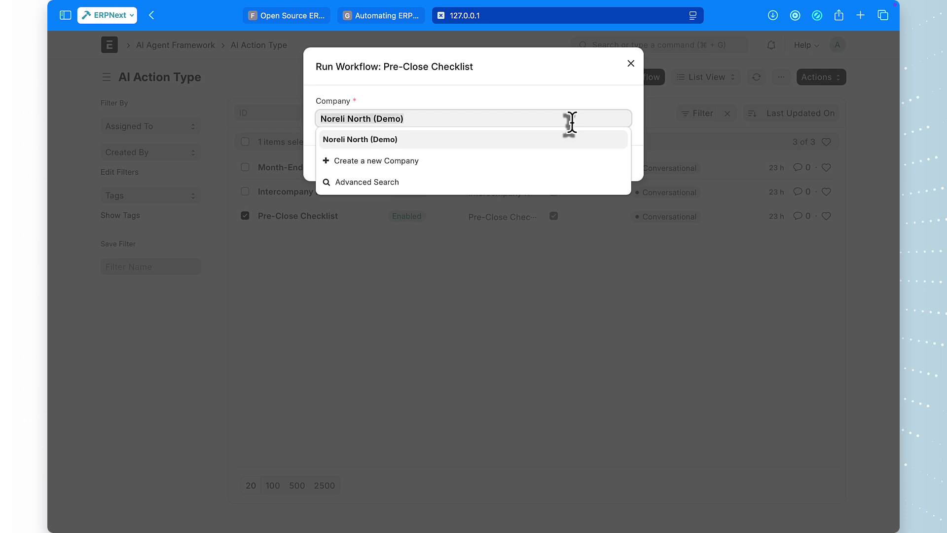
pyautogui.press('BackSpace')
pyautogui.click(390, 140)
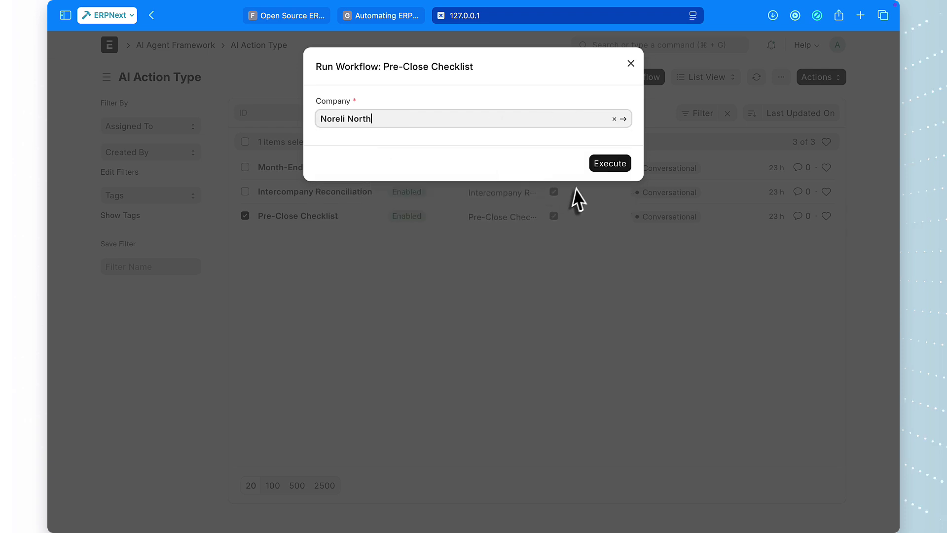
# Execute the workflow and scroll through its successful result.
pyautogui.click(611, 165)
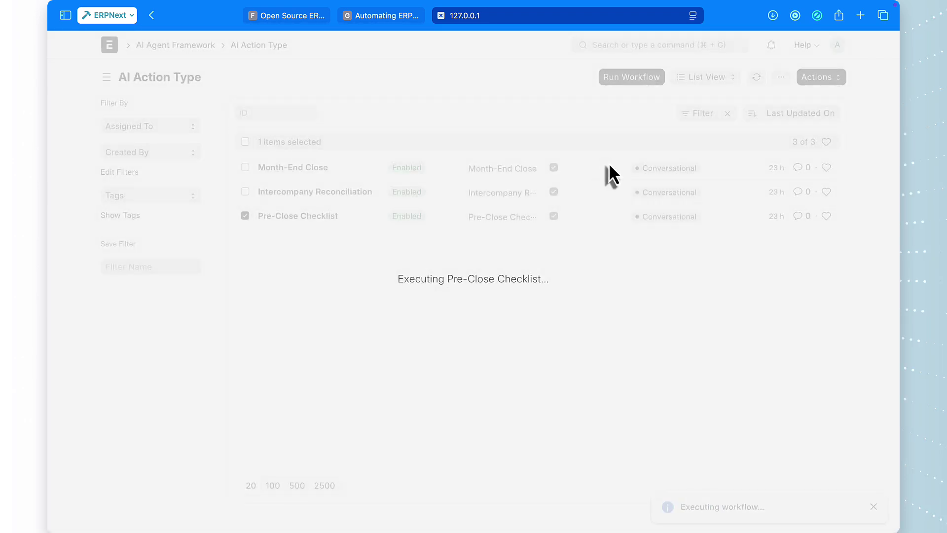
pyautogui.scroll(-2, 626, 276)
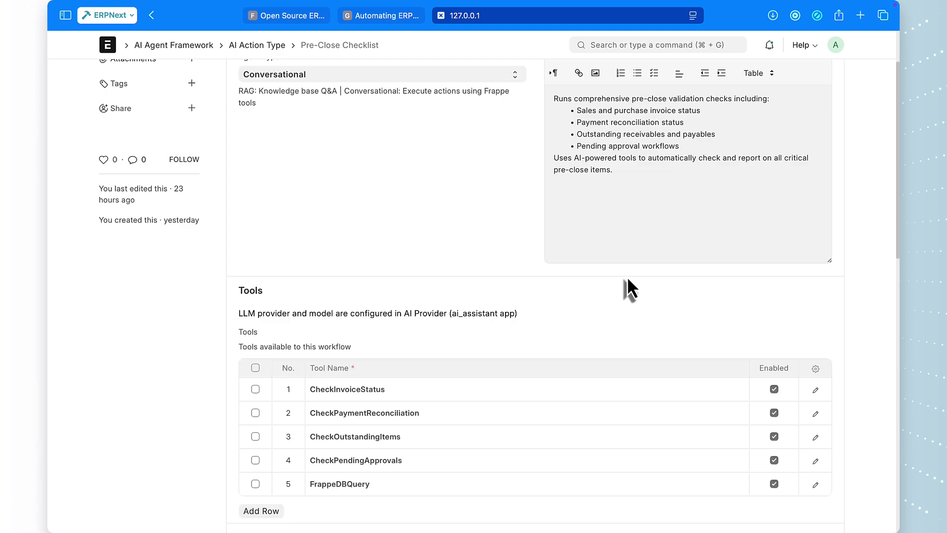
pyautogui.scroll(-3, 627, 280)
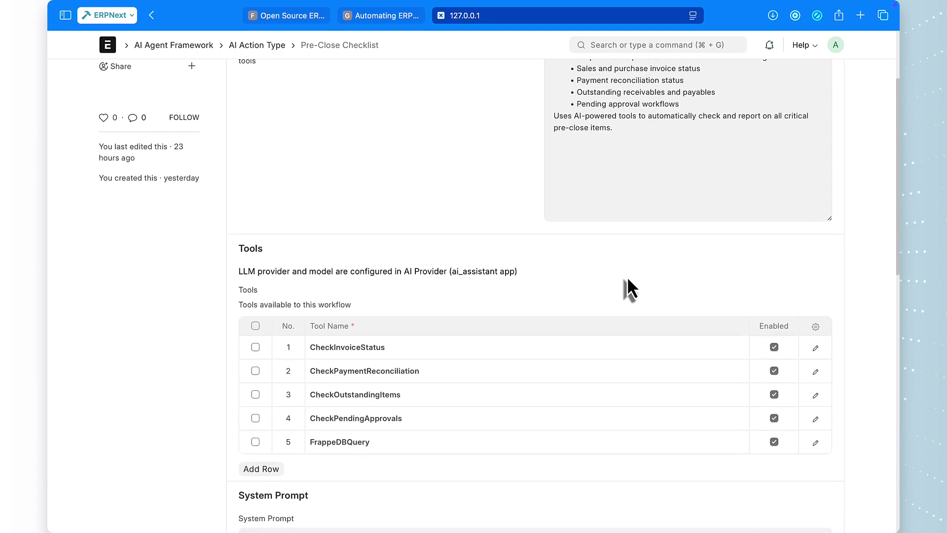
pyautogui.scroll(-2, 628, 280)
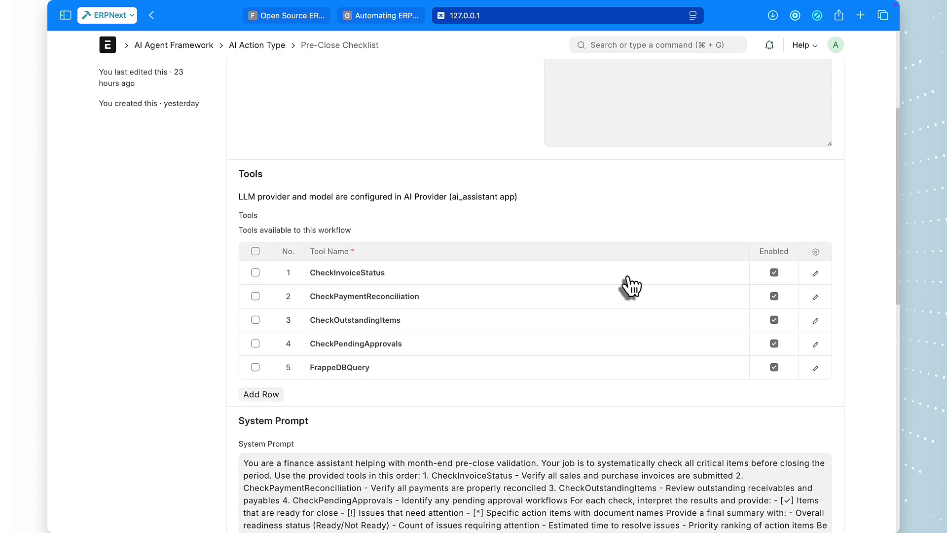
pyautogui.scroll(-2, 630, 286)
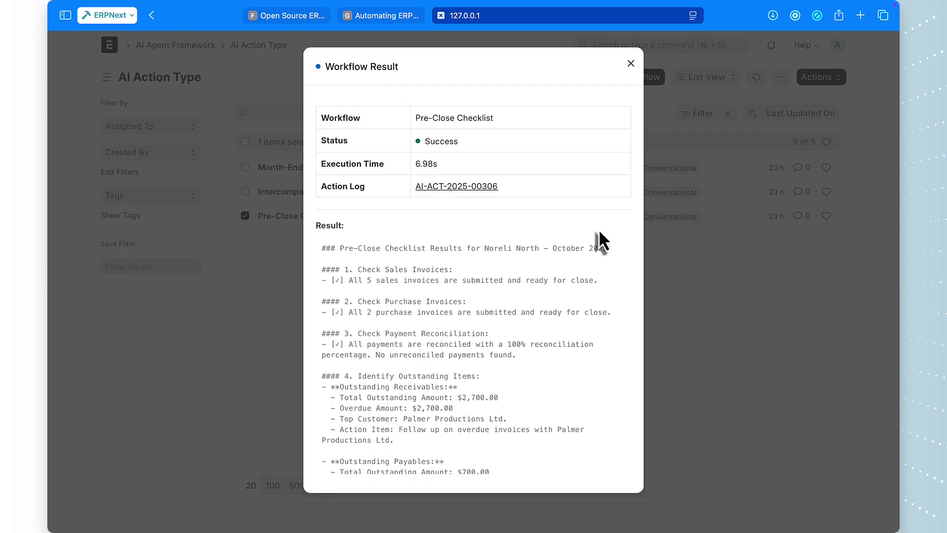
# Scroll the Workflow Result down to its summary, then close the dialog.
pyautogui.scroll(-2, 623, 311)
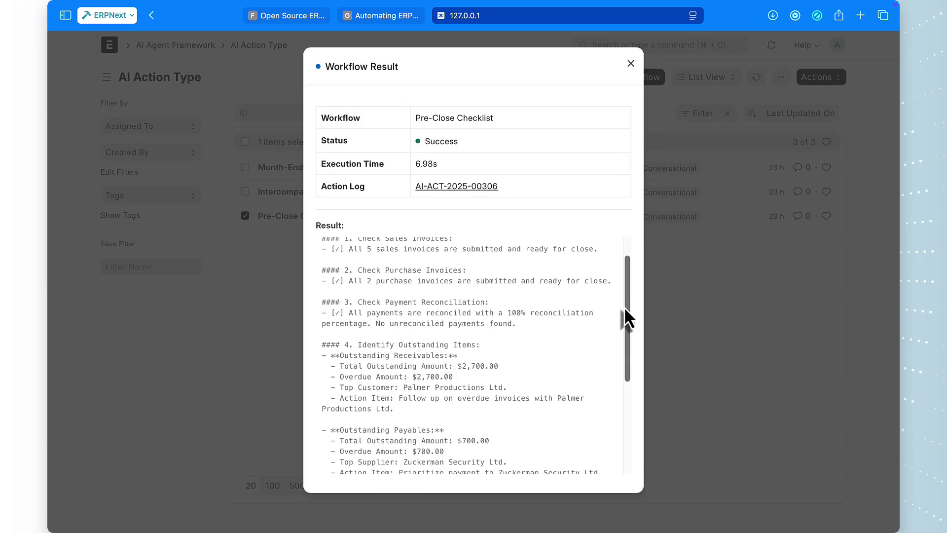
pyautogui.scroll(-2, 625, 310)
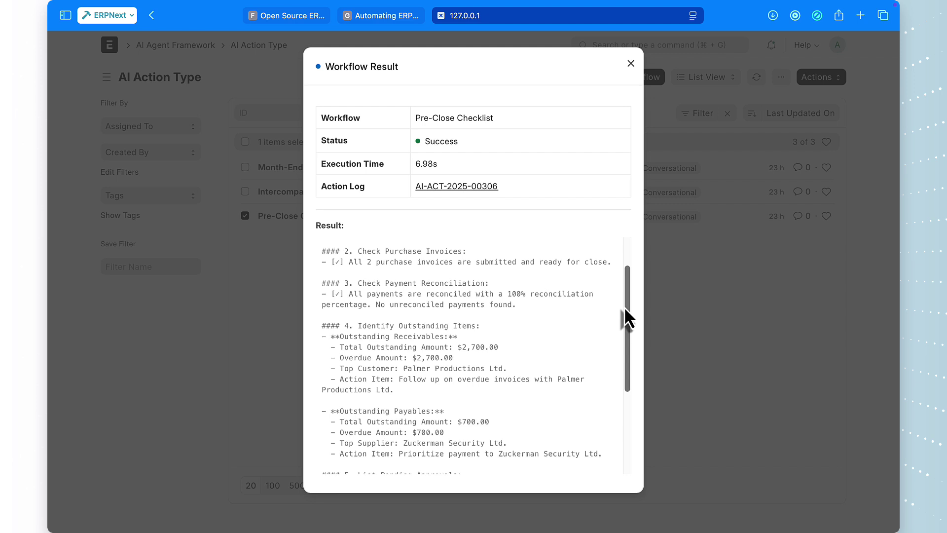
pyautogui.scroll(-2, 624, 310)
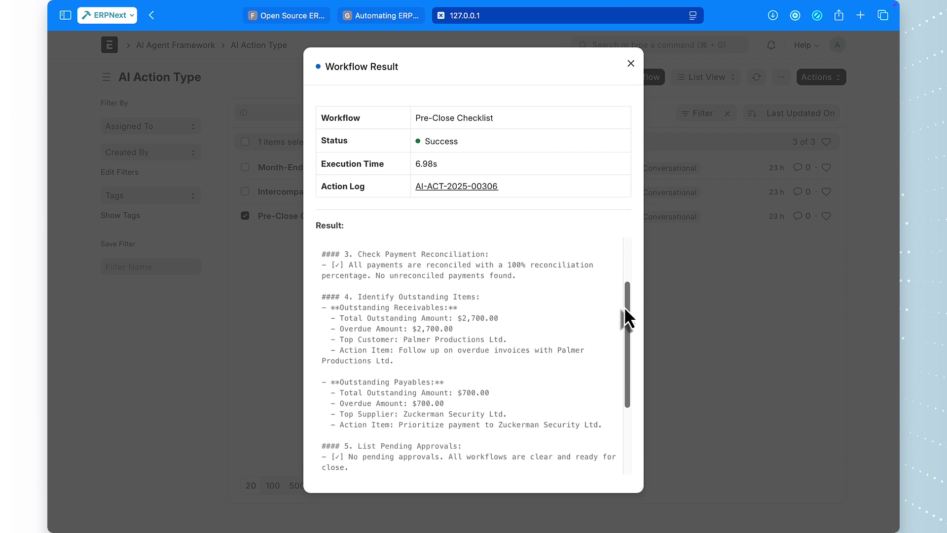
pyautogui.scroll(-3, 623, 306)
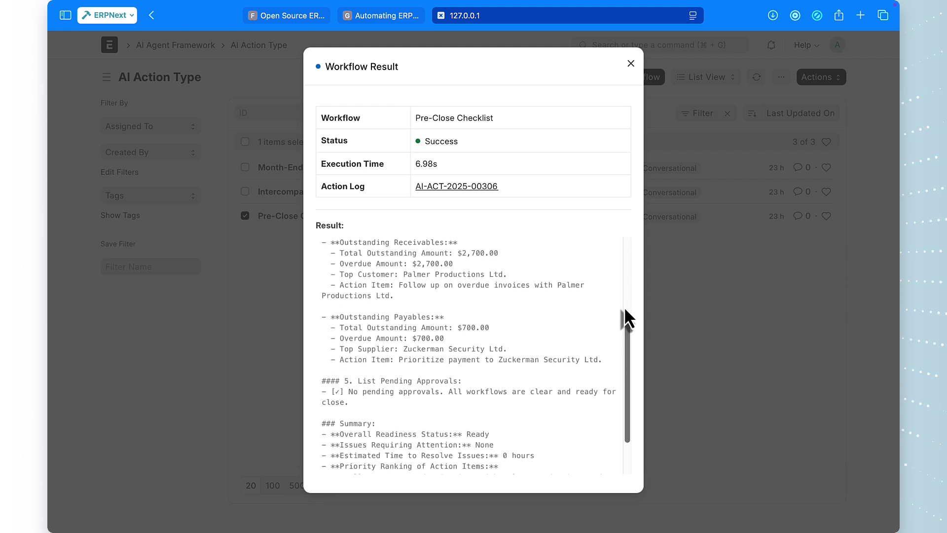
pyautogui.scroll(-4, 625, 310)
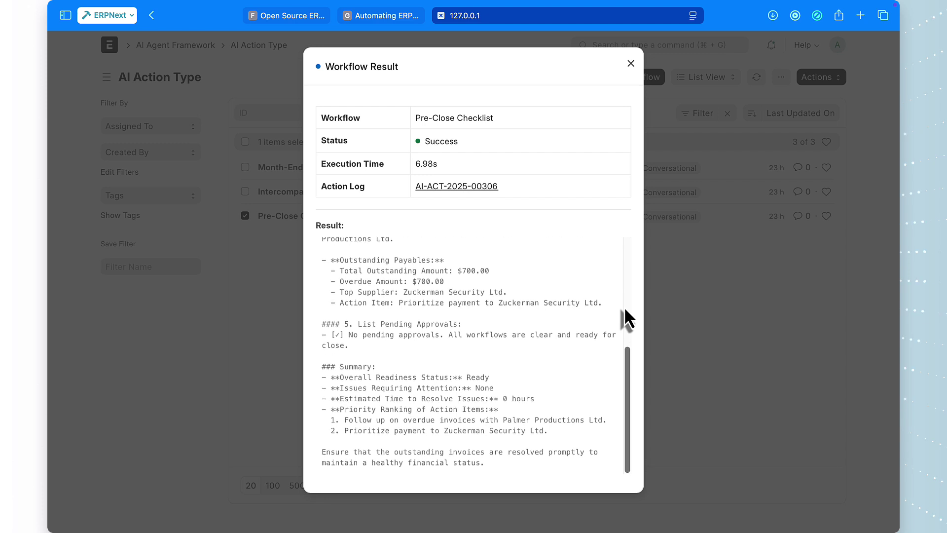
pyautogui.press('Escape')
# Open action log AI-ACT-2025-00306 from the AI Agent Framework workspace's AI Action Log list.
pyautogui.click(202, 46)
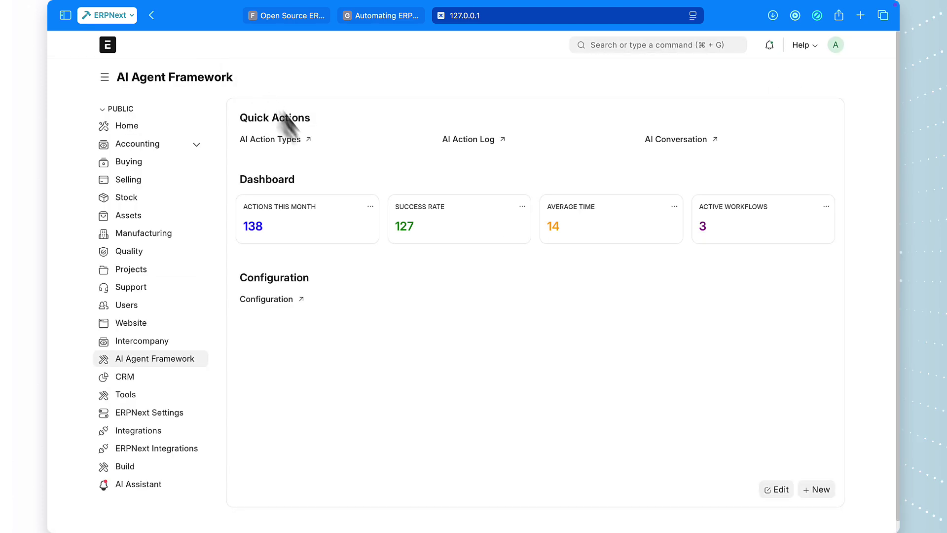
pyautogui.click(477, 143)
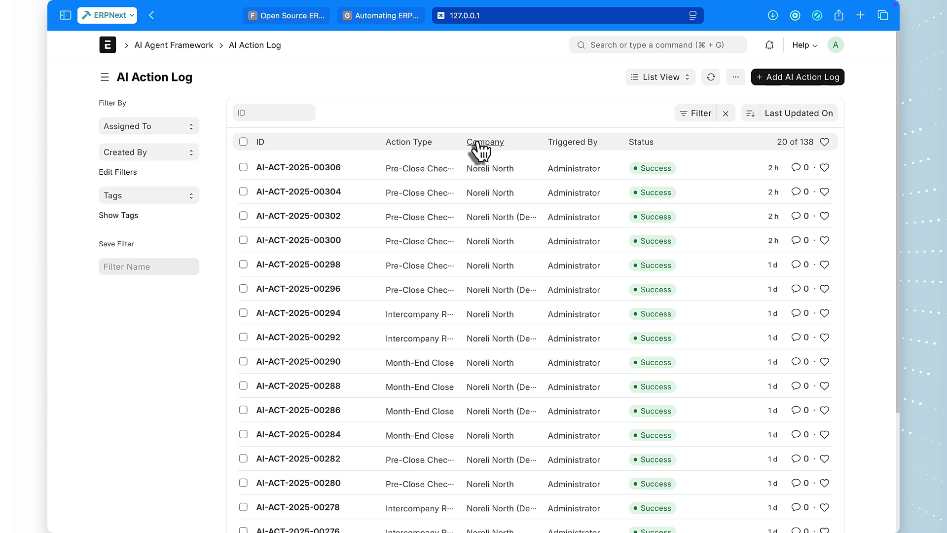
pyautogui.click(339, 175)
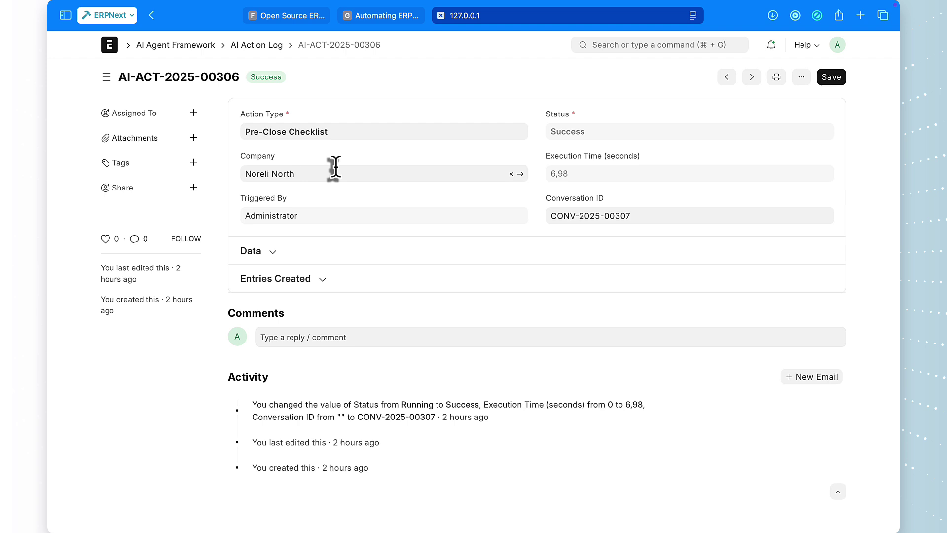
# Review the log's input/output data and created entries, then return to the AI Agent Framework workspace.
pyautogui.click(273, 253)
pyautogui.scroll(-2, 275, 260)
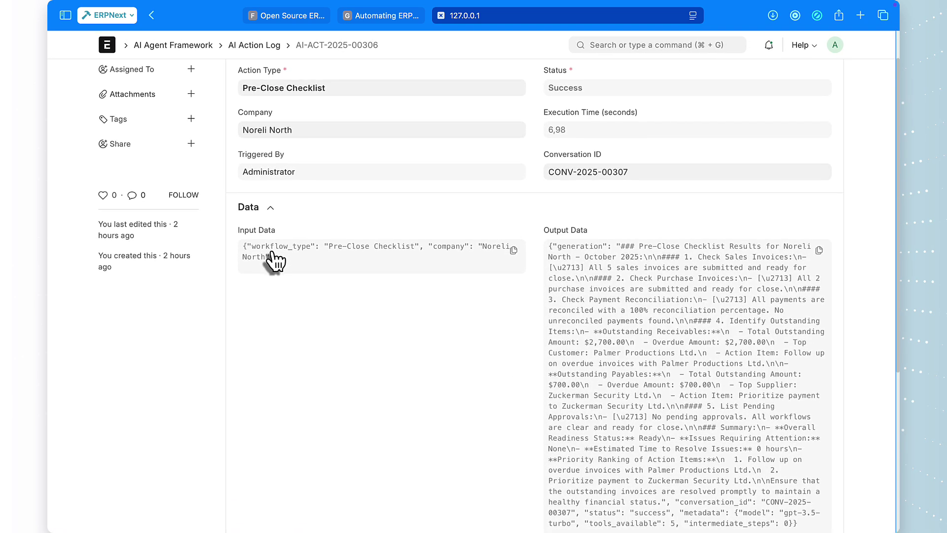
pyautogui.scroll(-2, 272, 255)
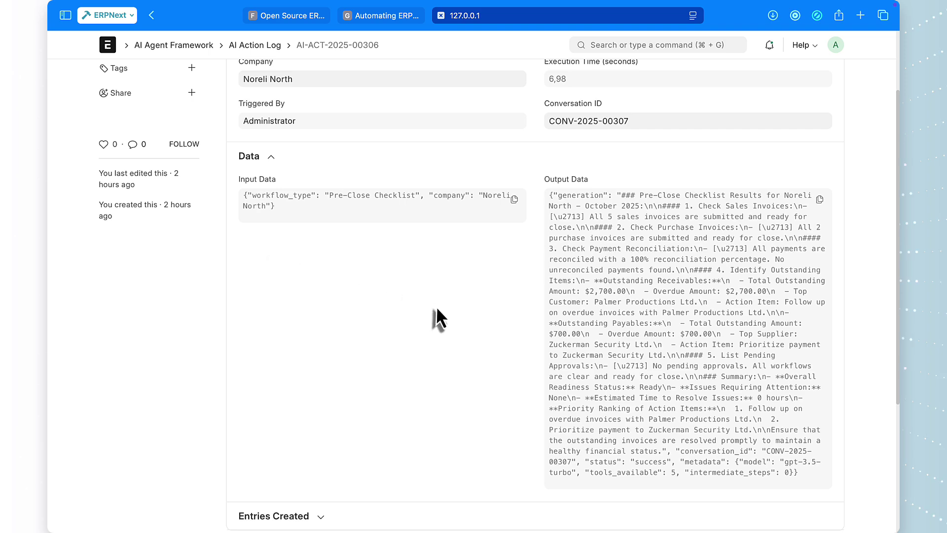
pyautogui.scroll(-1, 436, 310)
pyautogui.scroll(-1, 438, 309)
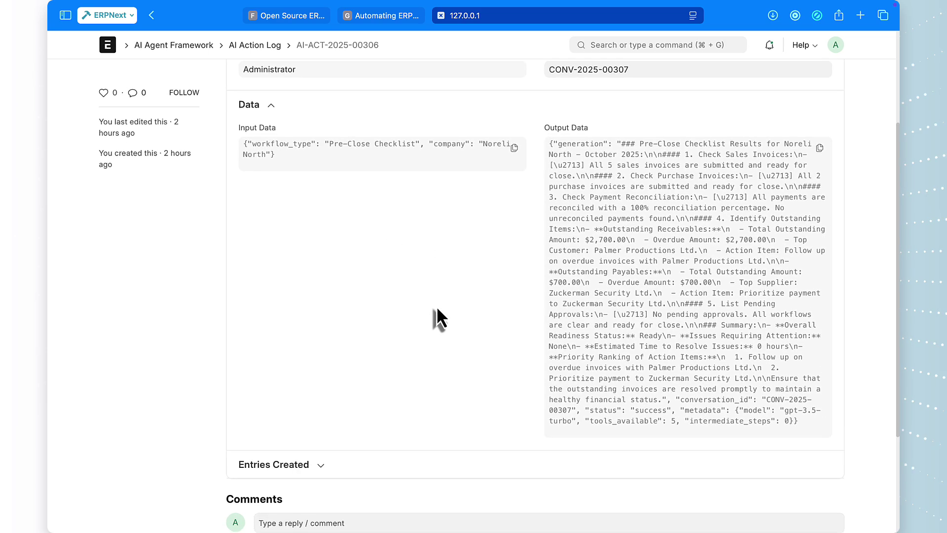
pyautogui.scroll(-2, 436, 318)
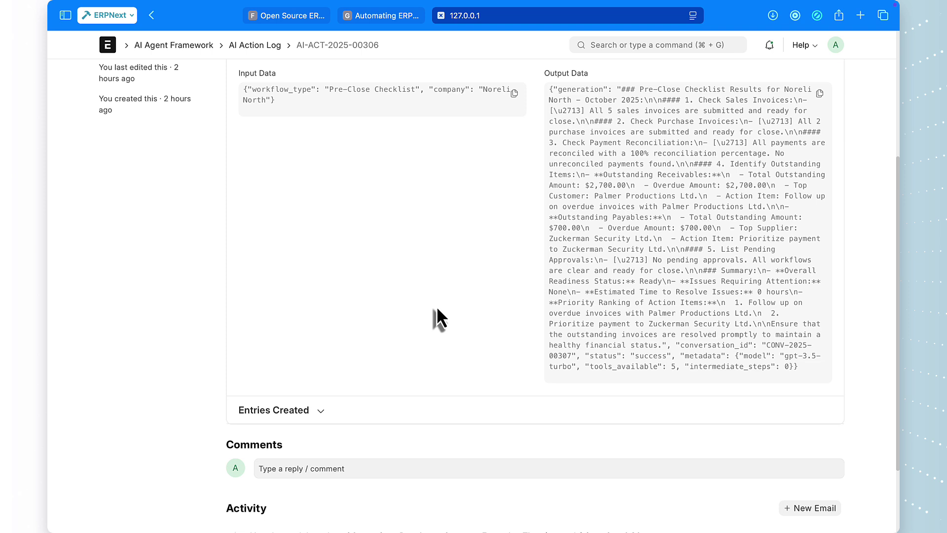
pyautogui.scroll(-1, 436, 318)
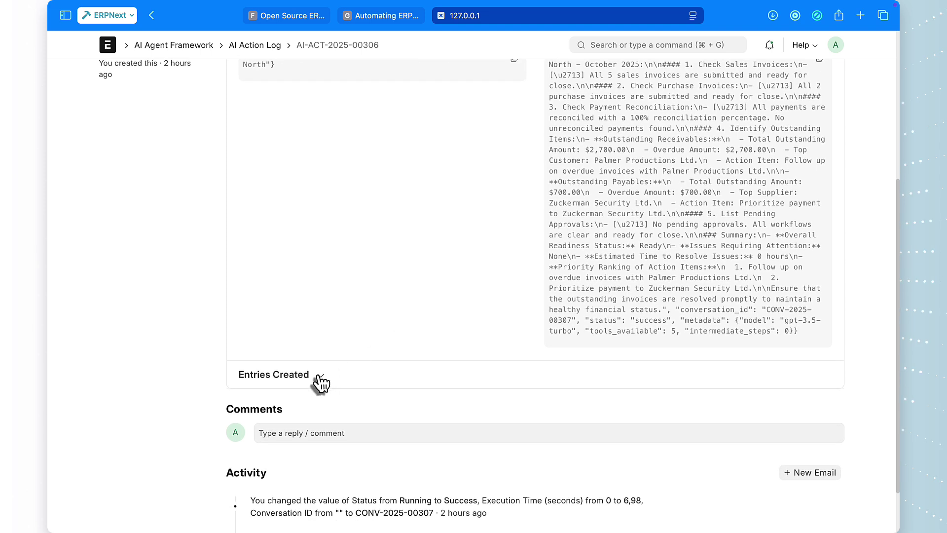
pyautogui.click(319, 378)
pyautogui.scroll(-1, 321, 382)
pyautogui.click(197, 47)
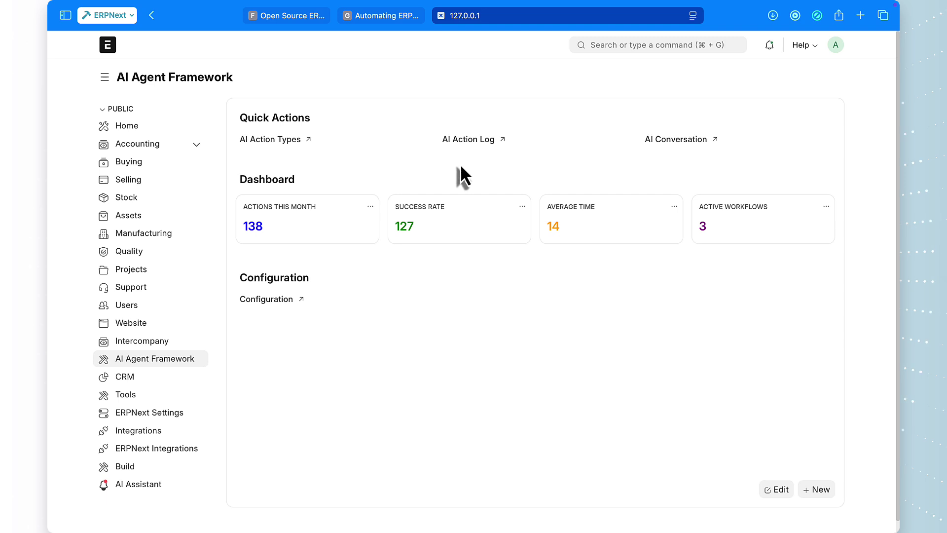
# Open conversation CONV-2025-00307 and view the user's checklist request message.
pyautogui.click(676, 148)
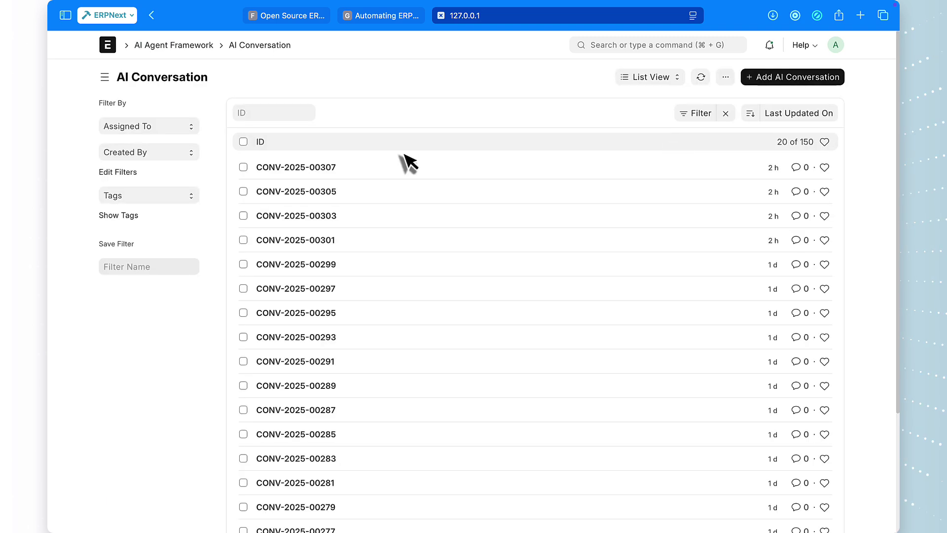
pyautogui.click(317, 168)
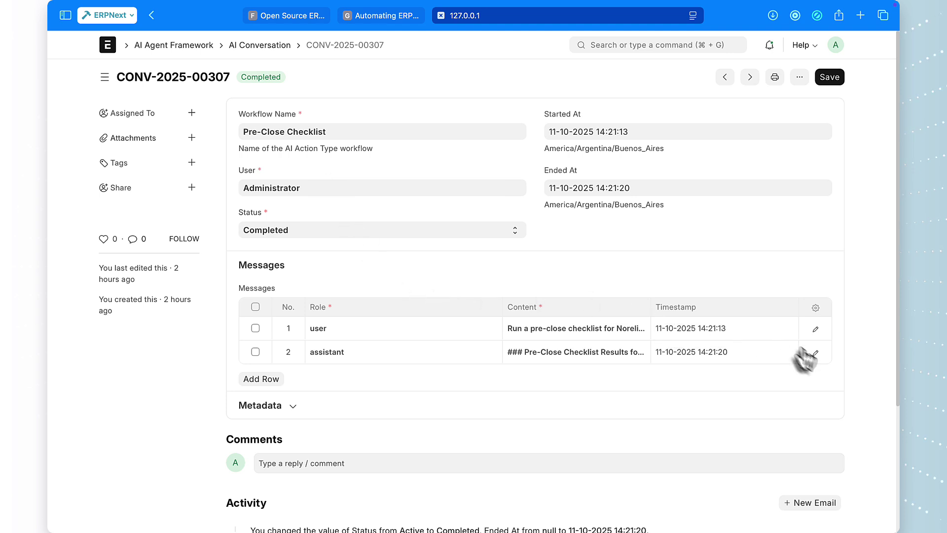
pyautogui.click(815, 330)
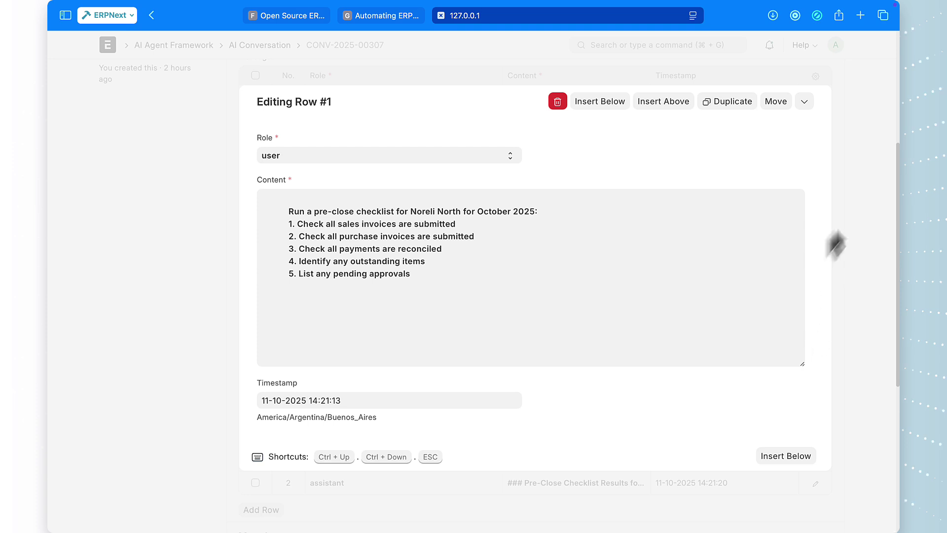
pyautogui.press('Escape')
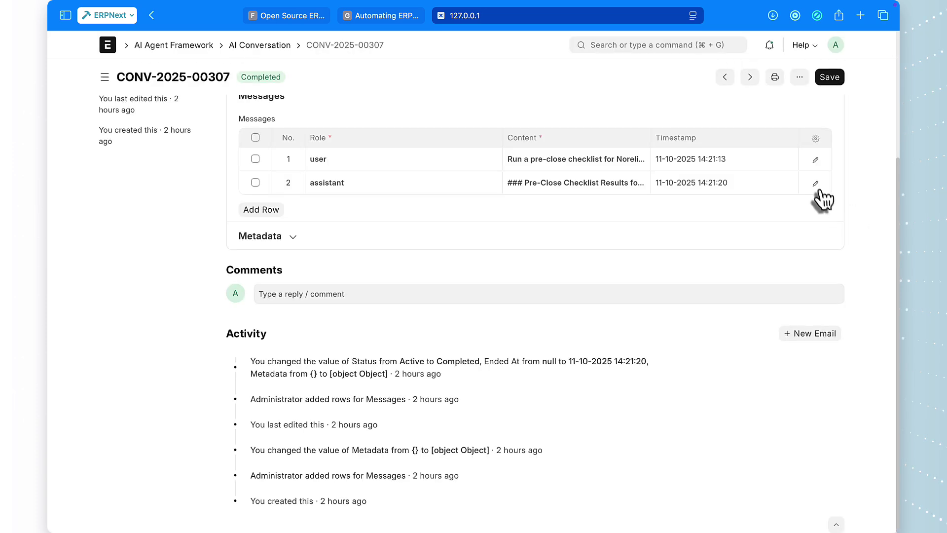
# Read the assistant's Pre-Close Checklist results message, scrolling through its content.
pyautogui.click(814, 183)
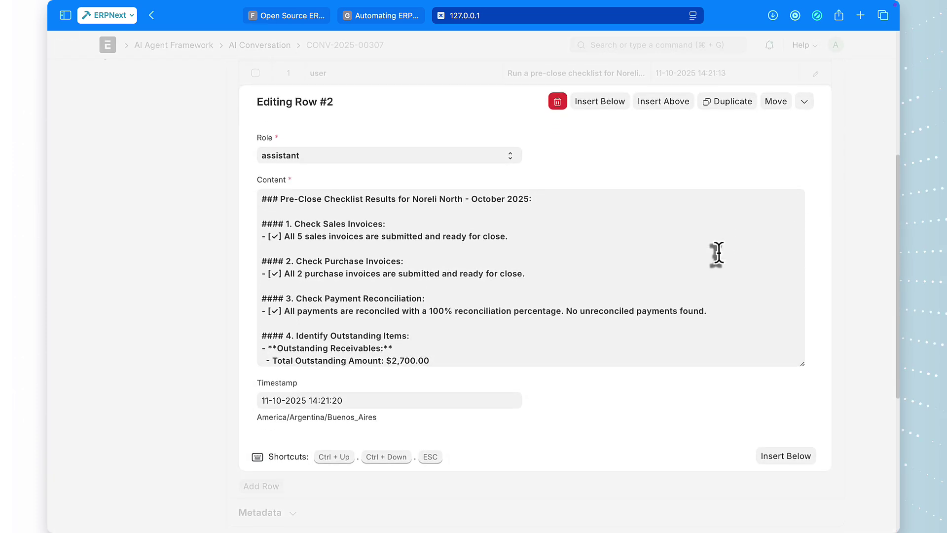
pyautogui.scroll(-5, 718, 253)
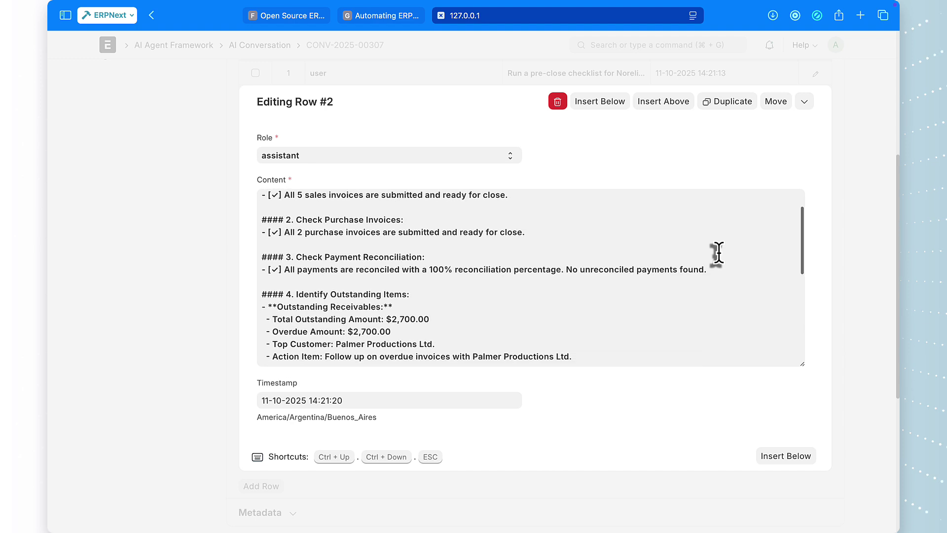
pyautogui.scroll(-3, 718, 253)
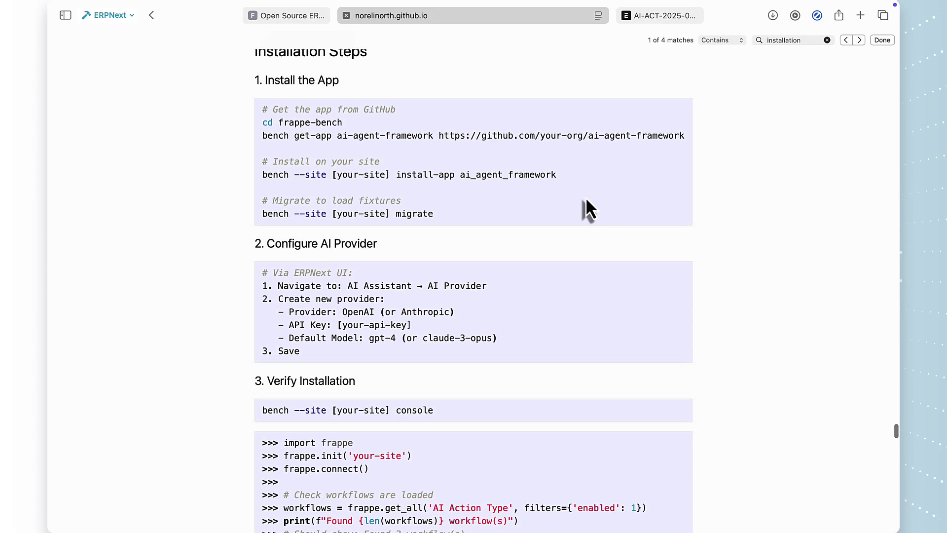
# Scroll through the blog's Installation Steps section.
pyautogui.scroll(-4, 586, 200)
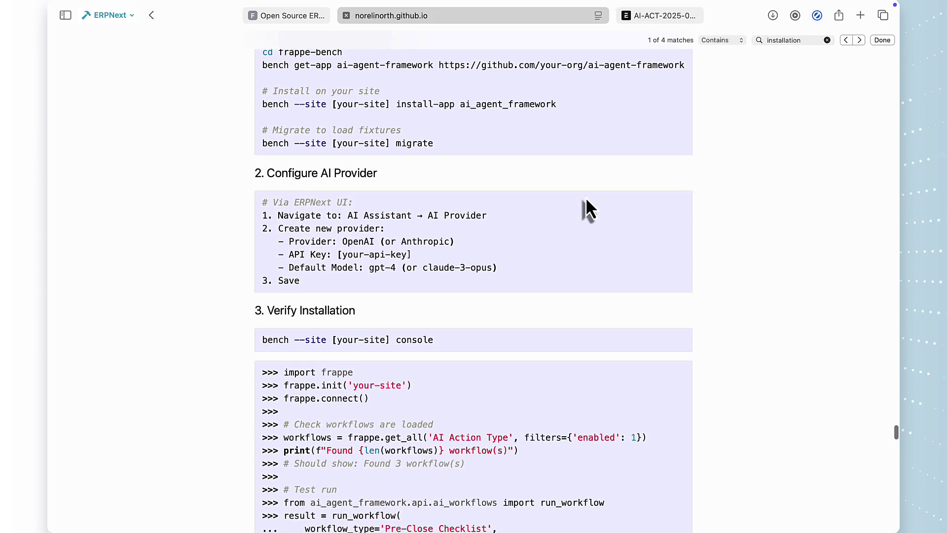
pyautogui.scroll(-2, 585, 197)
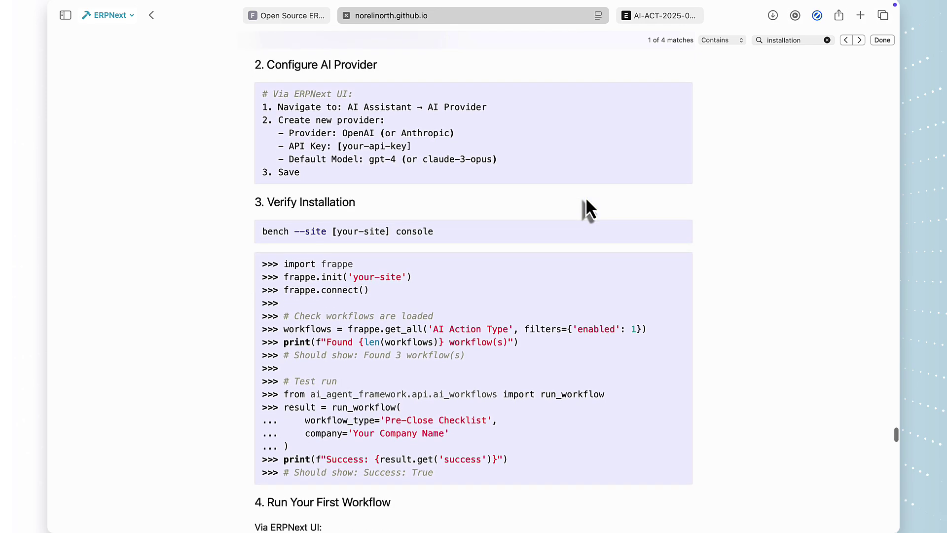
pyautogui.scroll(-1, 585, 196)
pyautogui.scroll(-4, 585, 200)
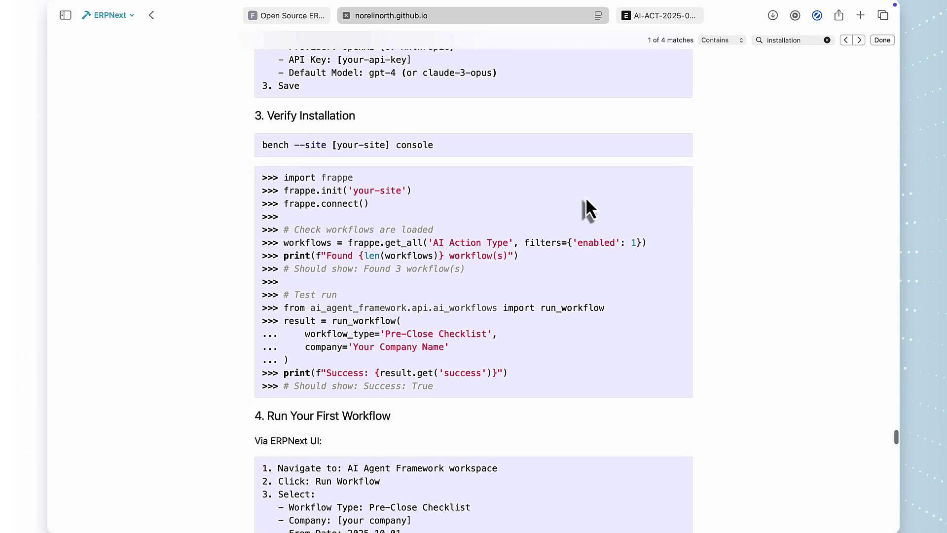
pyautogui.scroll(-3, 585, 197)
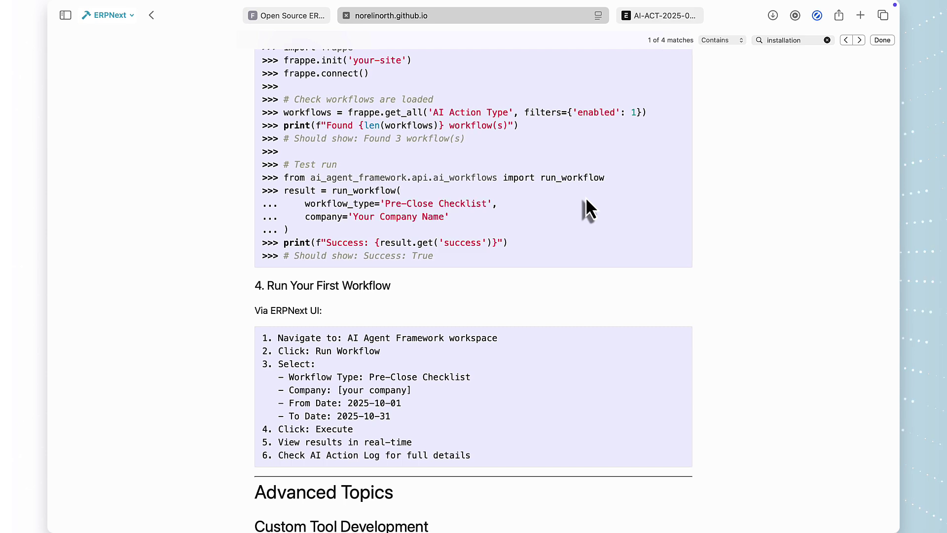
# Find 'CUSTOM' to jump to Custom Tool Development and read the budget_variance_tool.py code.
pyautogui.press('super+f')
pyautogui.write('CUSTOM')
pyautogui.scroll(-3, 570, 203)
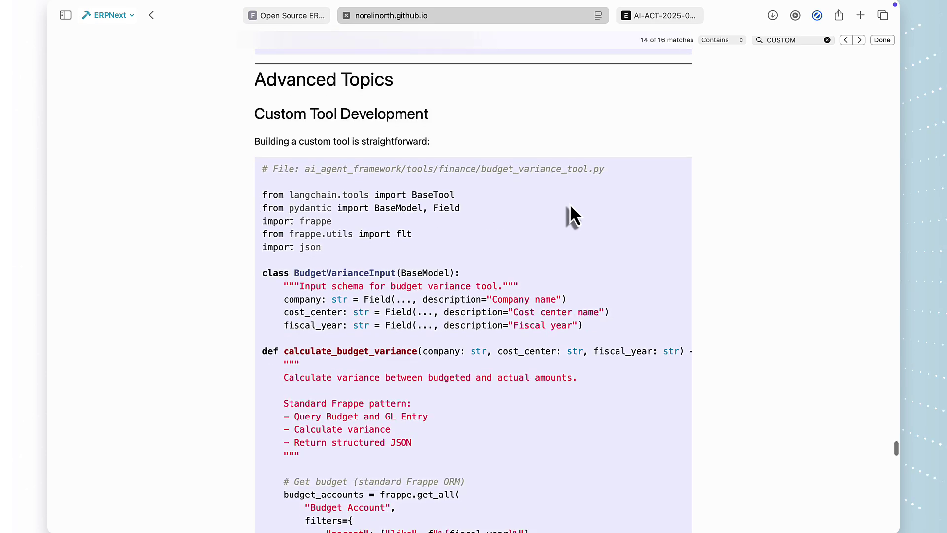
pyautogui.scroll(-4, 571, 207)
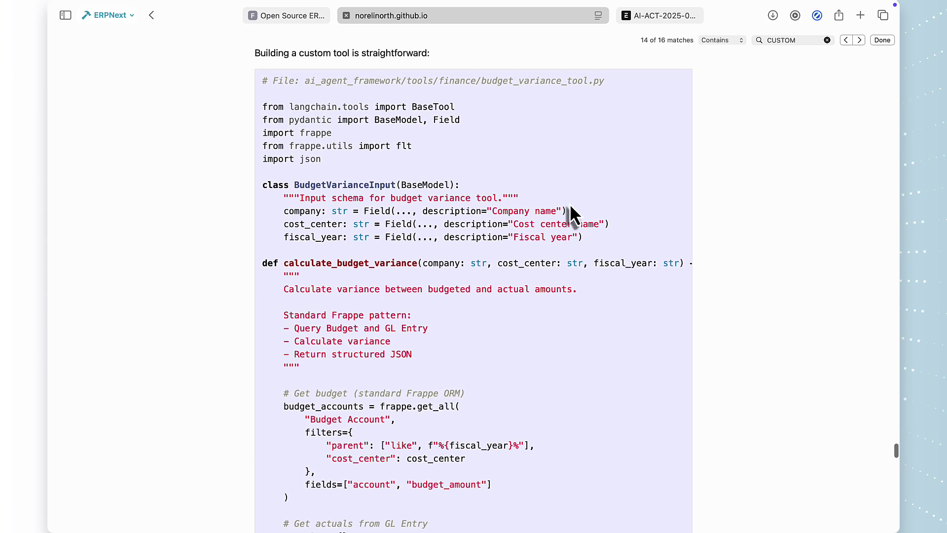
pyautogui.scroll(-1, 571, 207)
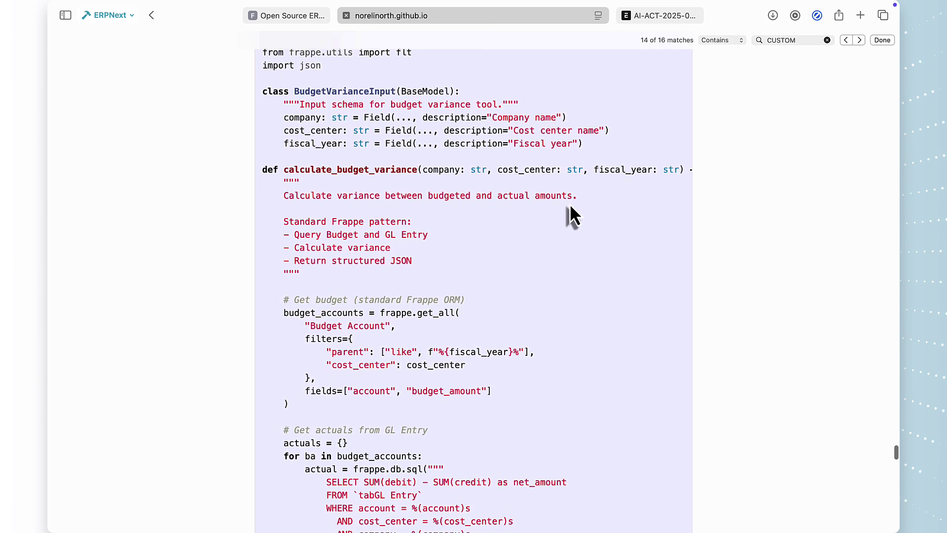
pyautogui.scroll(-4, 571, 207)
pyautogui.scroll(-1, 568, 207)
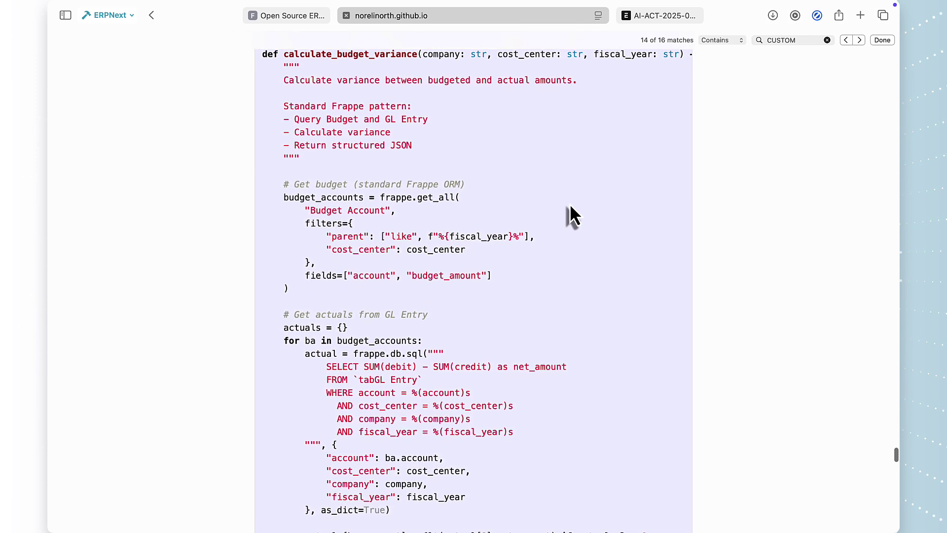
pyautogui.scroll(-4, 569, 207)
pyautogui.scroll(-4, 571, 212)
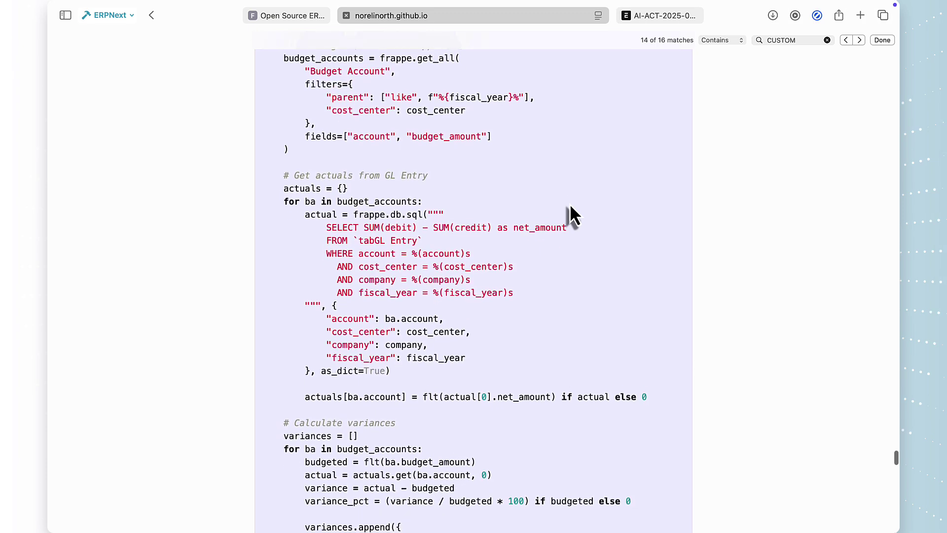
pyautogui.scroll(-6, 570, 207)
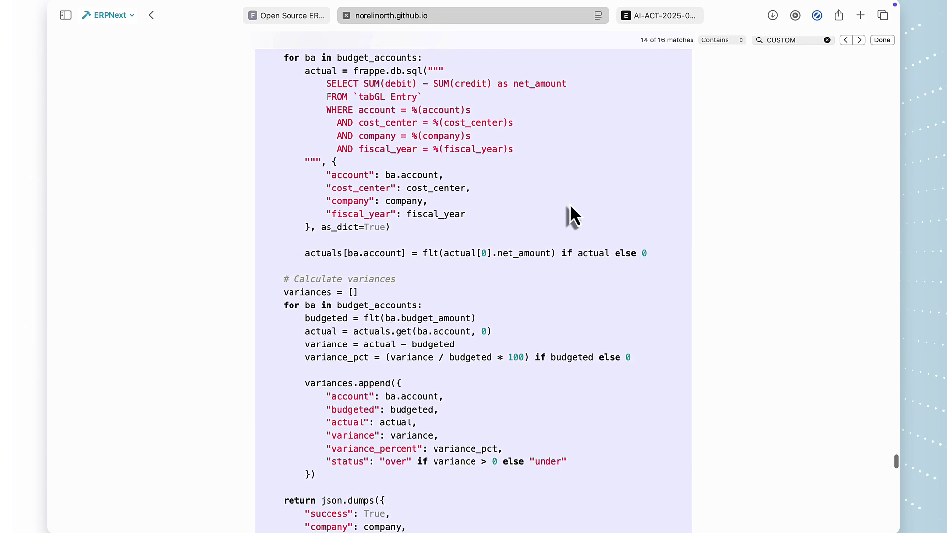
pyautogui.scroll(-6, 570, 203)
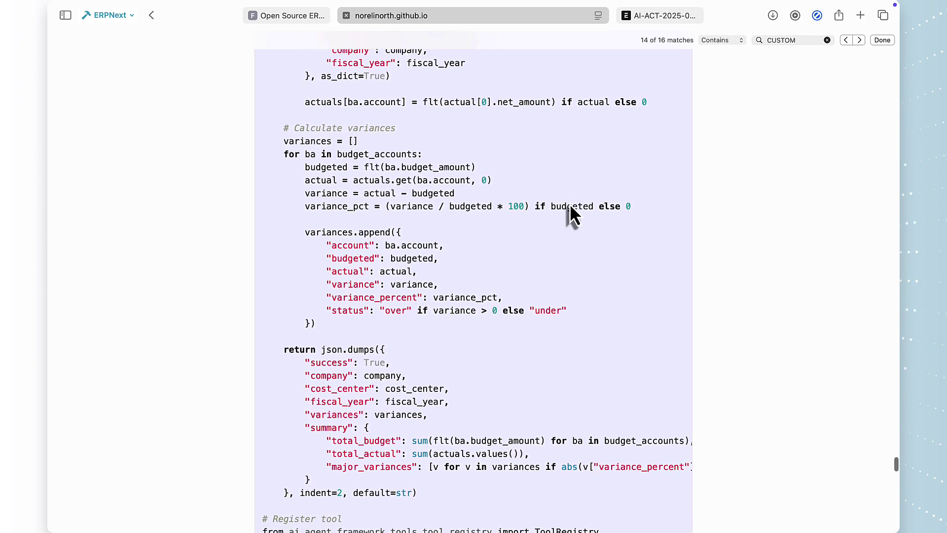
# Open Configuration in the AI Agent Framework and expand the Automation Settings and Notification Settings sections.
pyautogui.scroll(-3, 568, 202)
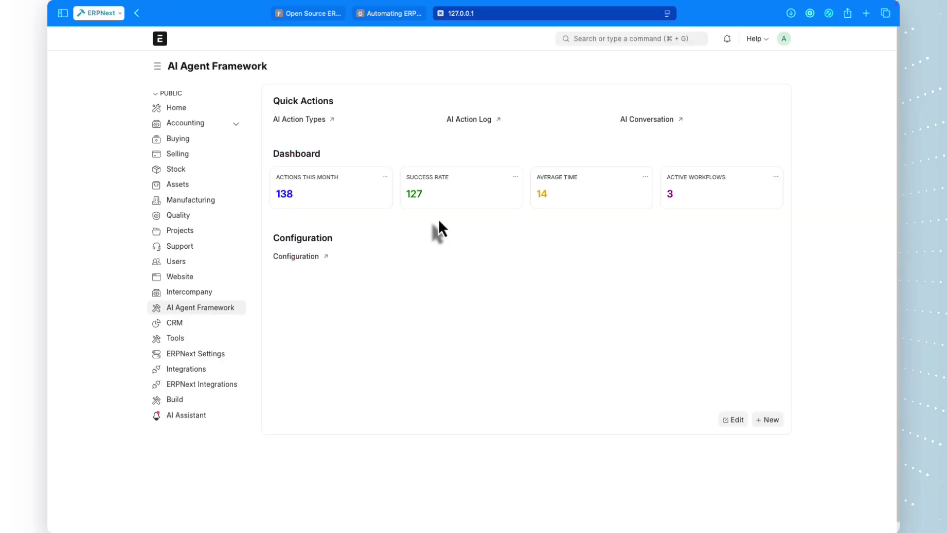
pyautogui.click(289, 258)
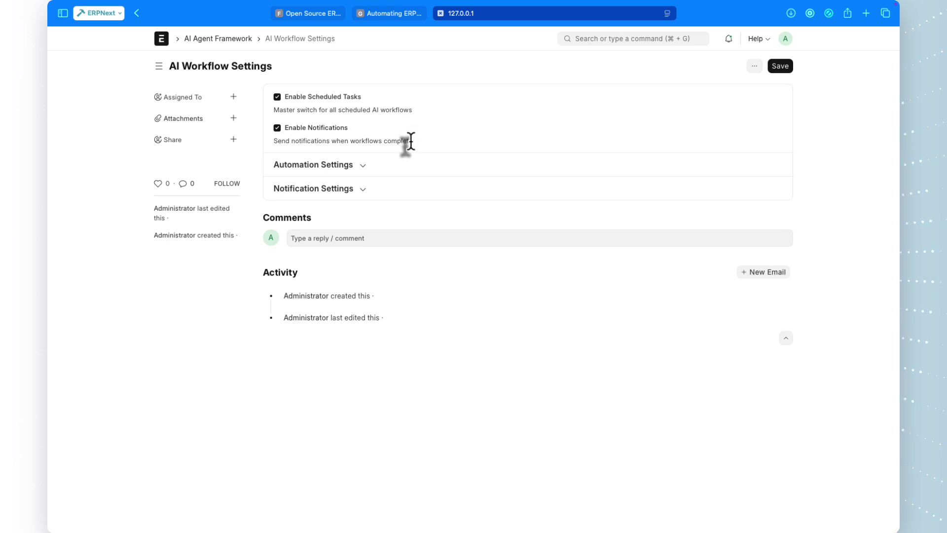
pyautogui.click(352, 167)
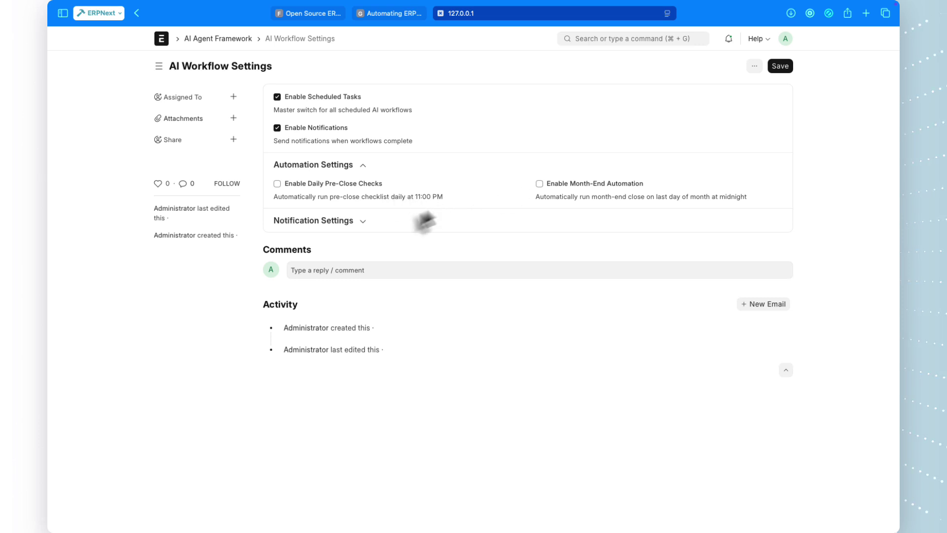
pyautogui.click(364, 223)
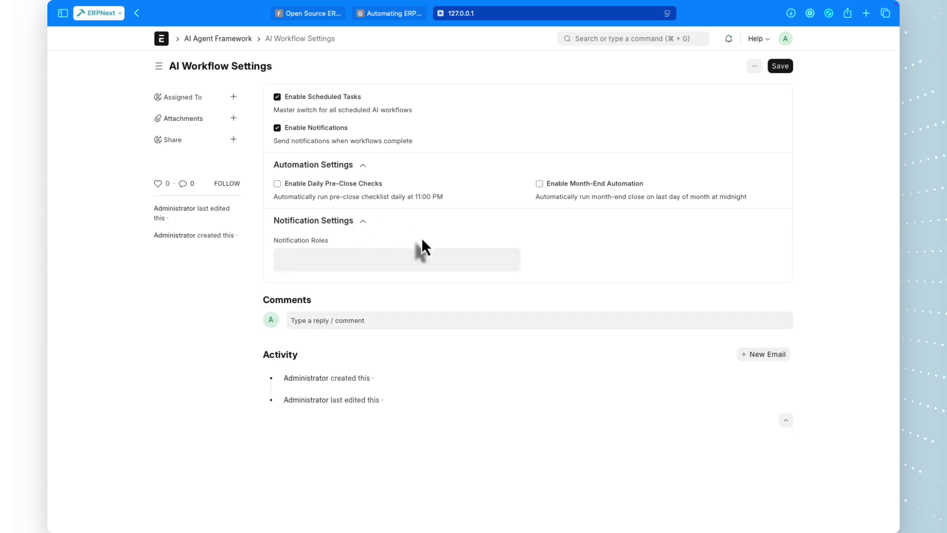
# Switch to the blog article and scroll through its Key Features & Benefits.
pyautogui.hotkey('ctrl', 'shift', 'Tab')
pyautogui.scroll(-2, 751, 248)
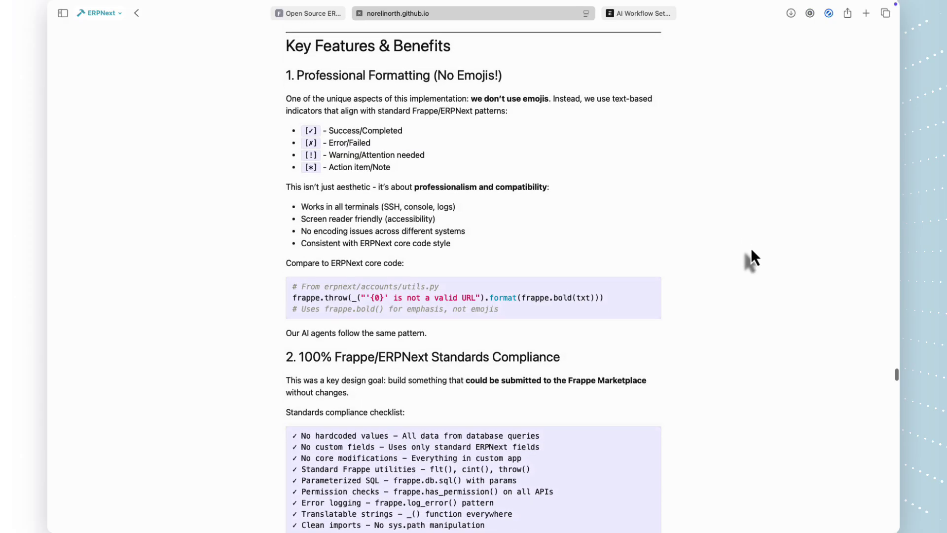
pyautogui.scroll(-2, 751, 248)
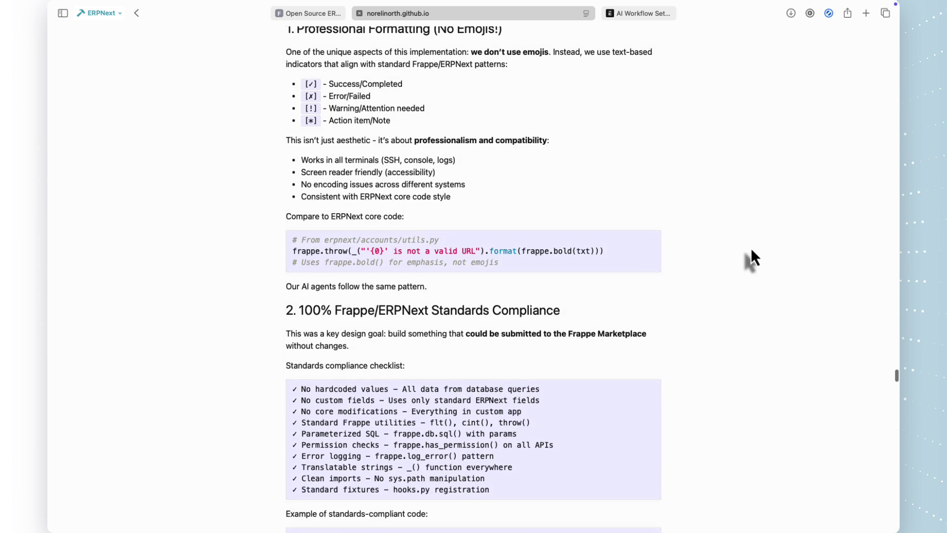
pyautogui.scroll(-3, 751, 245)
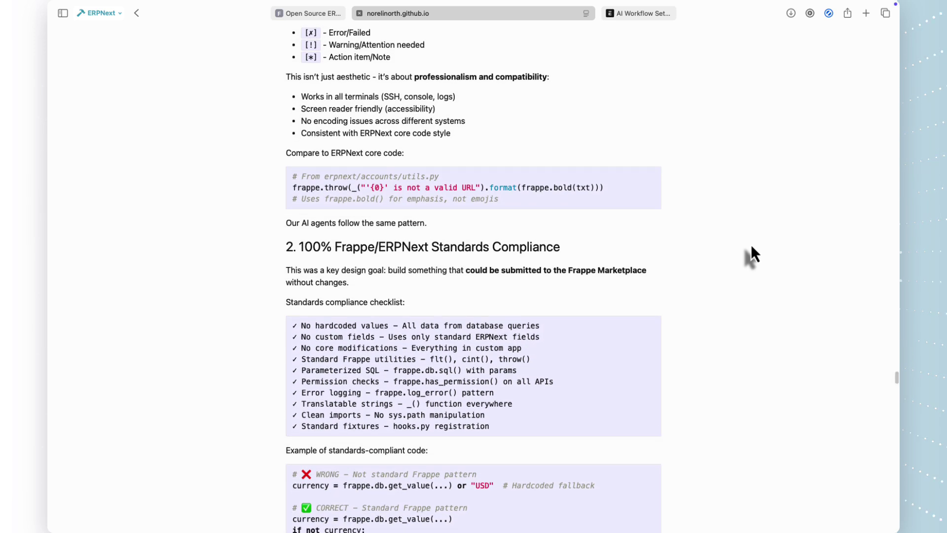
pyautogui.scroll(-2, 751, 246)
pyautogui.scroll(-2, 752, 247)
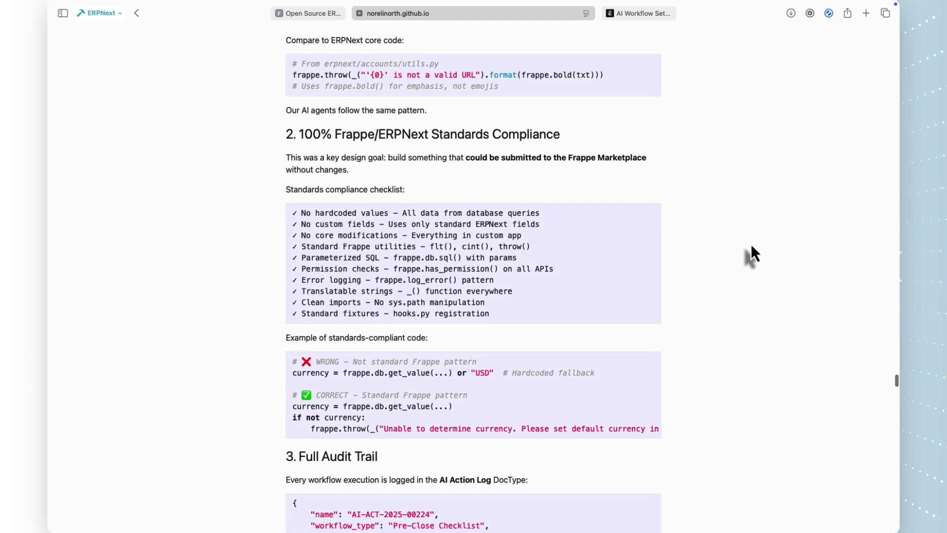
pyautogui.scroll(-3, 752, 247)
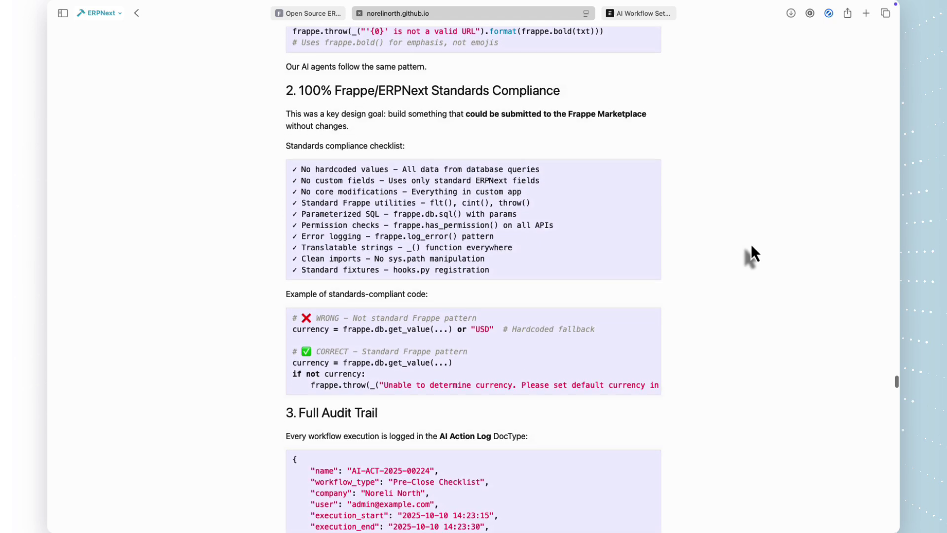
# Continue down to 'Real-World Impact: The Numbers', citing 99.8% time savings per execution.
pyautogui.scroll(-3, 752, 247)
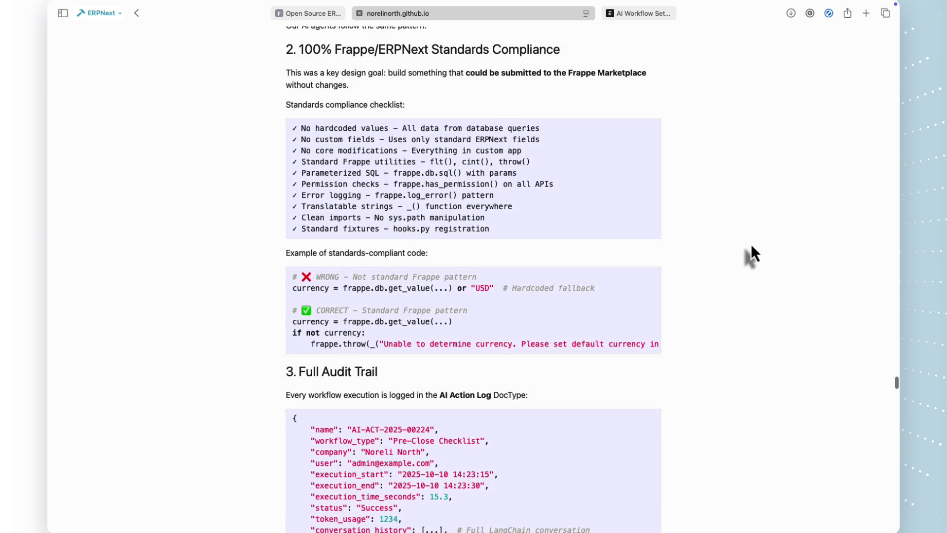
pyautogui.scroll(-3, 751, 247)
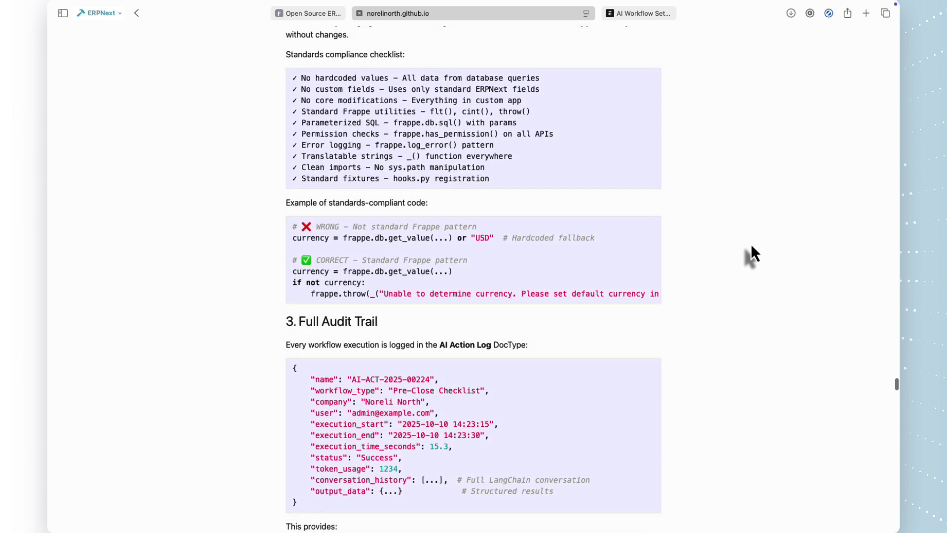
pyautogui.scroll(-4, 752, 247)
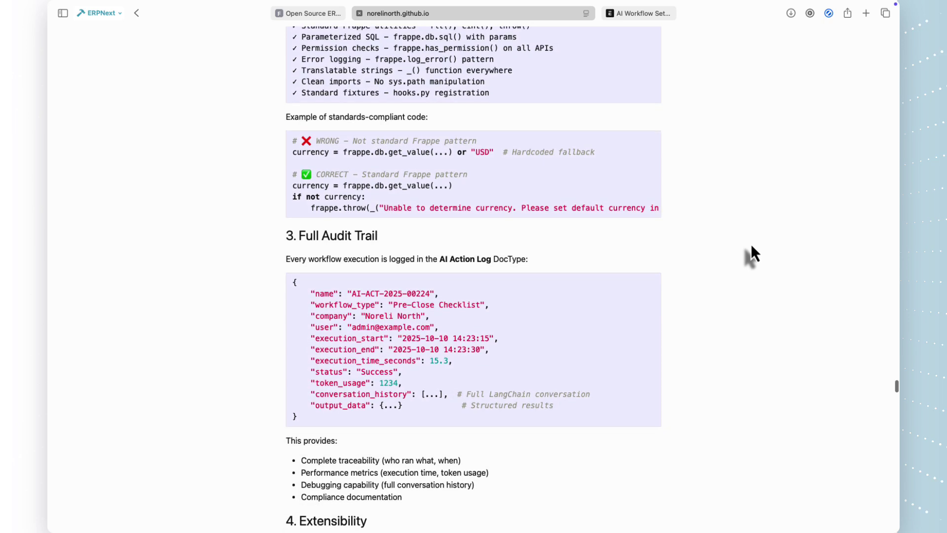
pyautogui.scroll(-3, 752, 246)
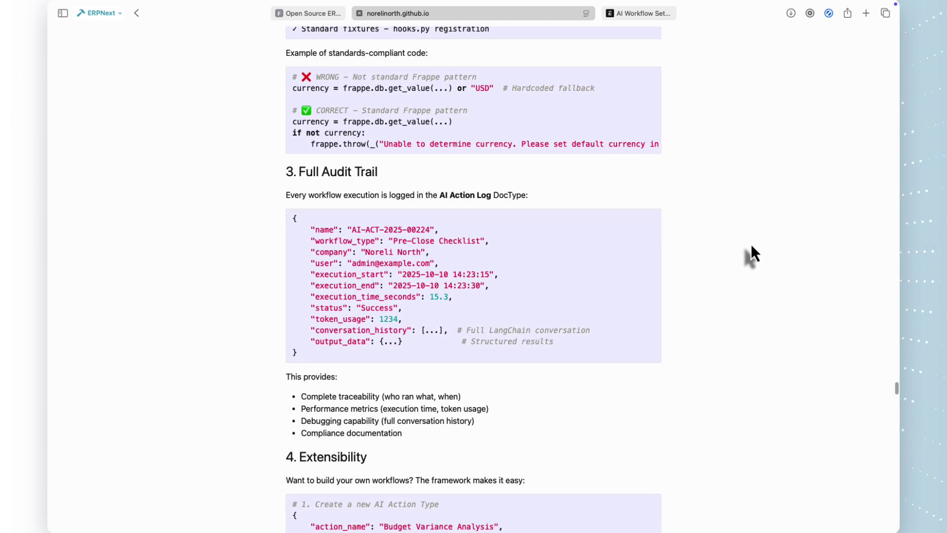
pyautogui.scroll(-5, 751, 247)
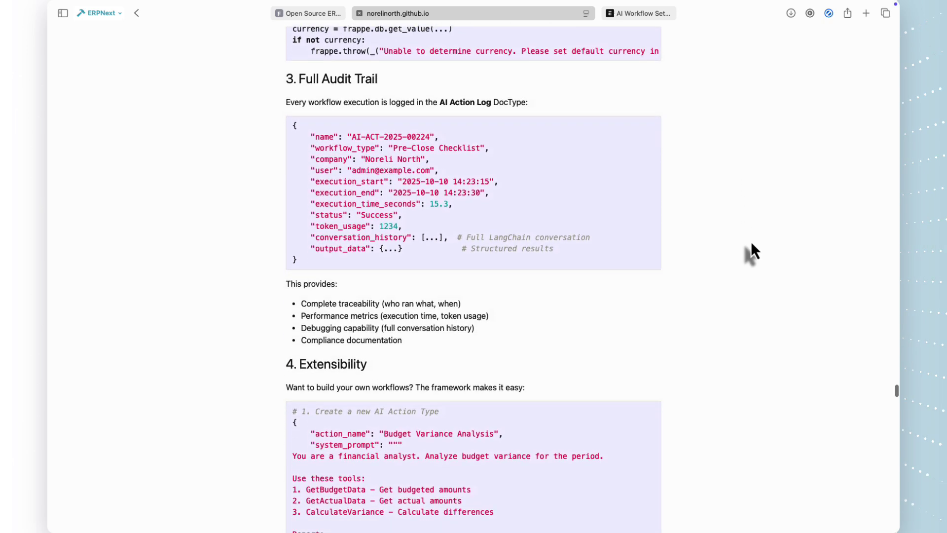
pyautogui.scroll(-5, 752, 244)
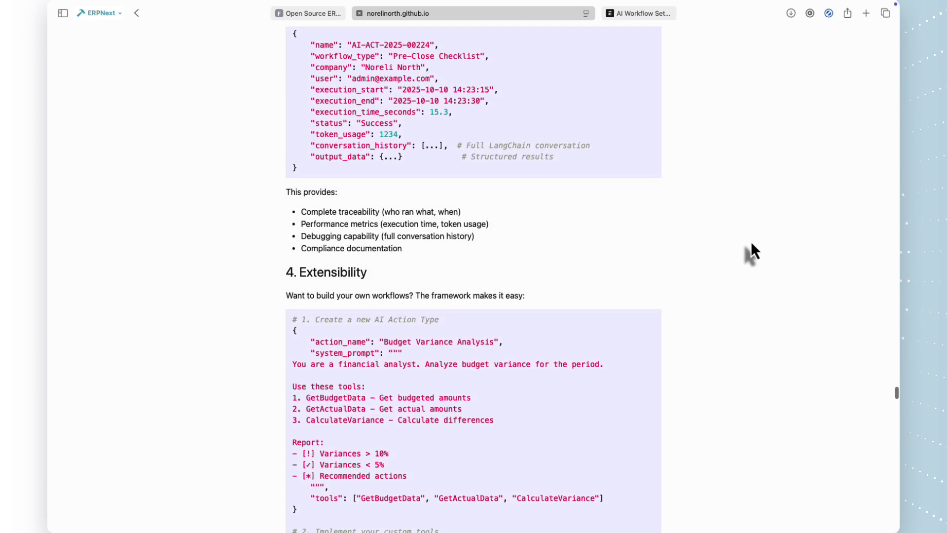
pyautogui.scroll(-5, 752, 245)
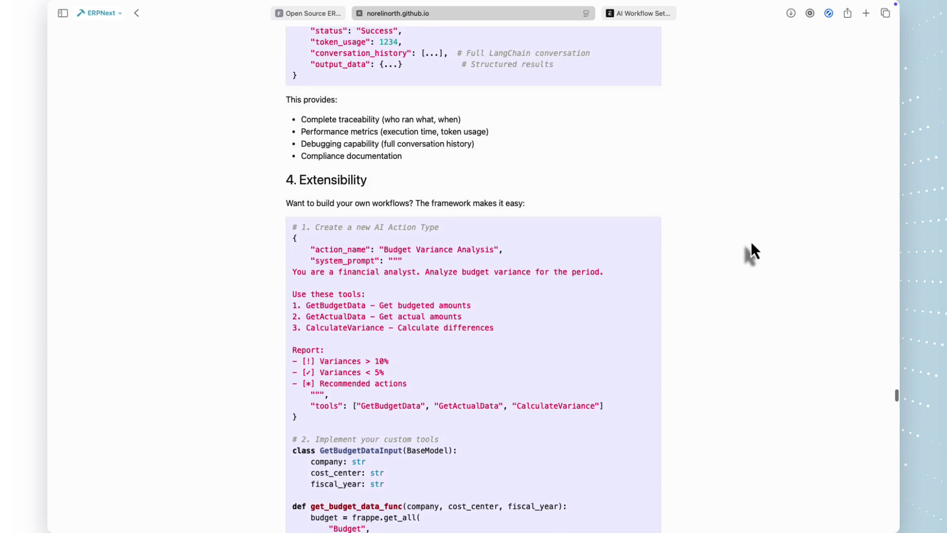
pyautogui.scroll(-5, 751, 245)
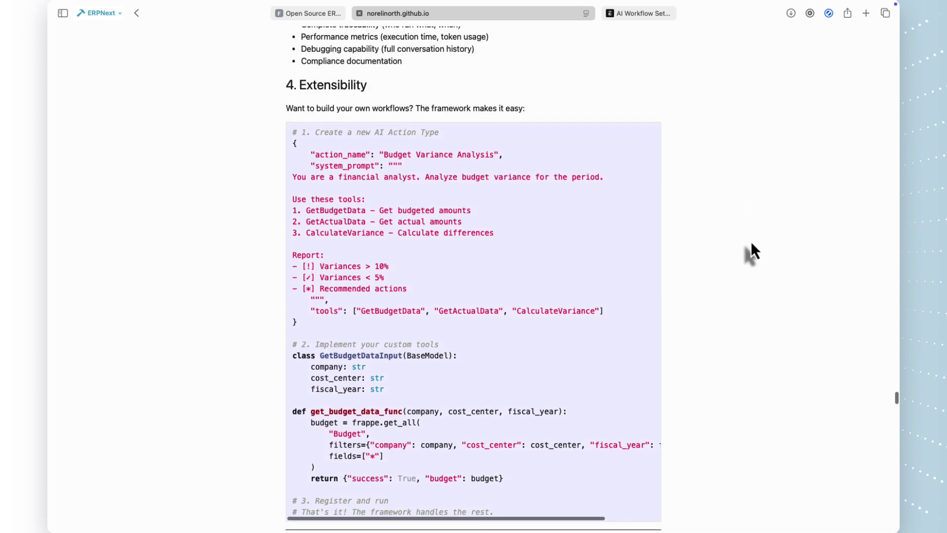
pyautogui.scroll(-1, 752, 244)
pyautogui.scroll(-20, 436, 257)
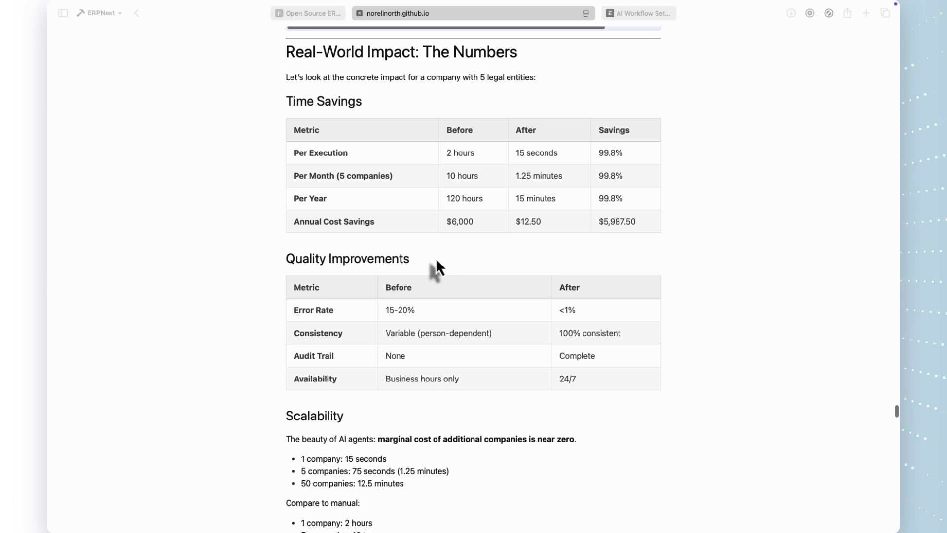
# Back in ERPNext, open the Pre-Close Checklist AI action type and scroll to its five tools and system prompt.
pyautogui.scroll(-2, 437, 260)
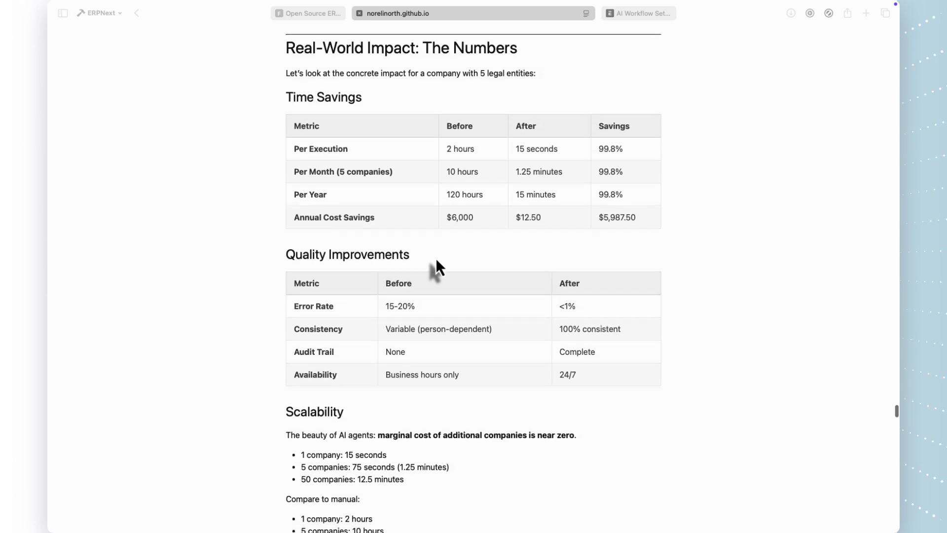
pyautogui.scroll(-1, 436, 260)
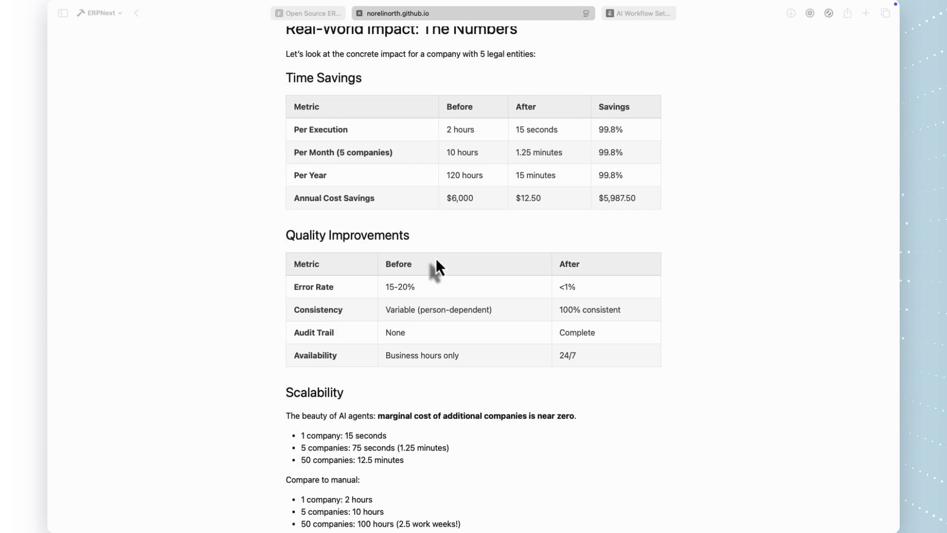
pyautogui.scroll(-2, 436, 260)
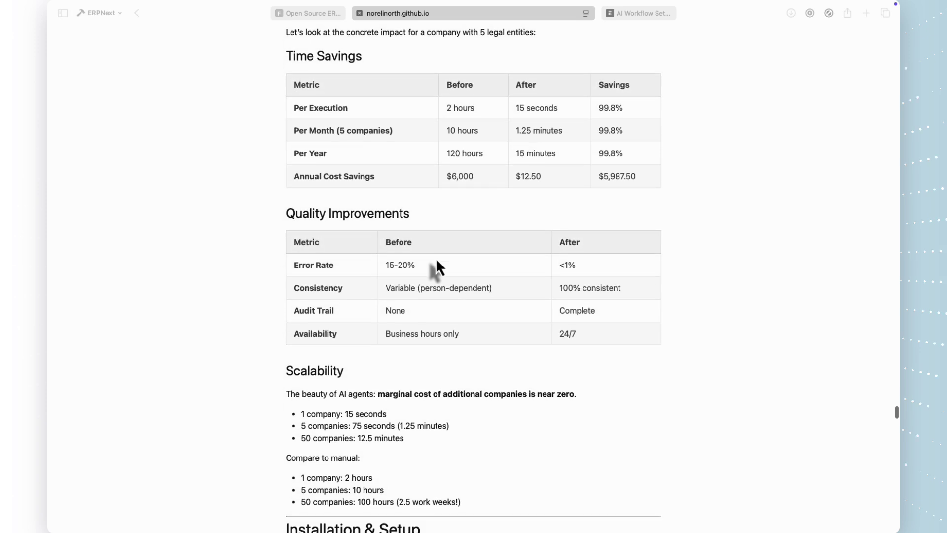
pyautogui.hotkey('ctrl', 'Tab')
pyautogui.click(228, 46)
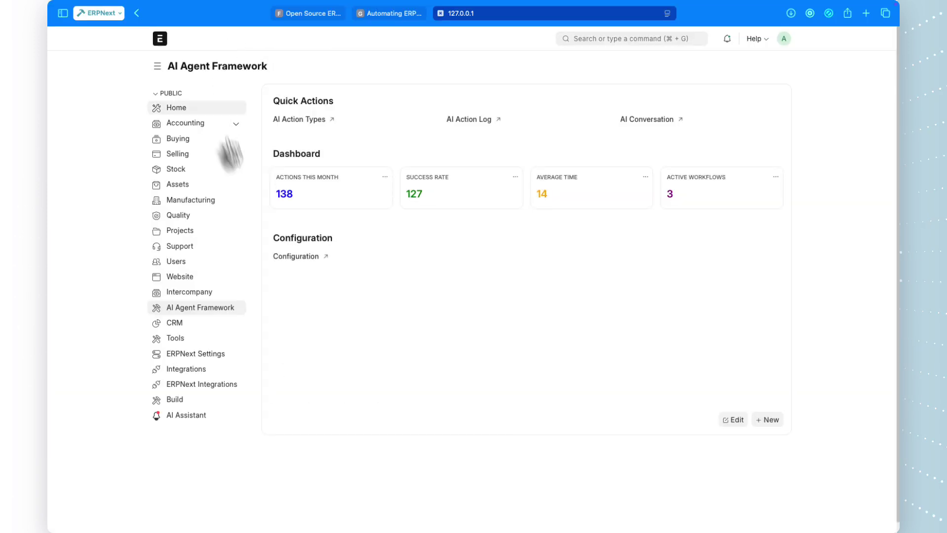
pyautogui.click(310, 121)
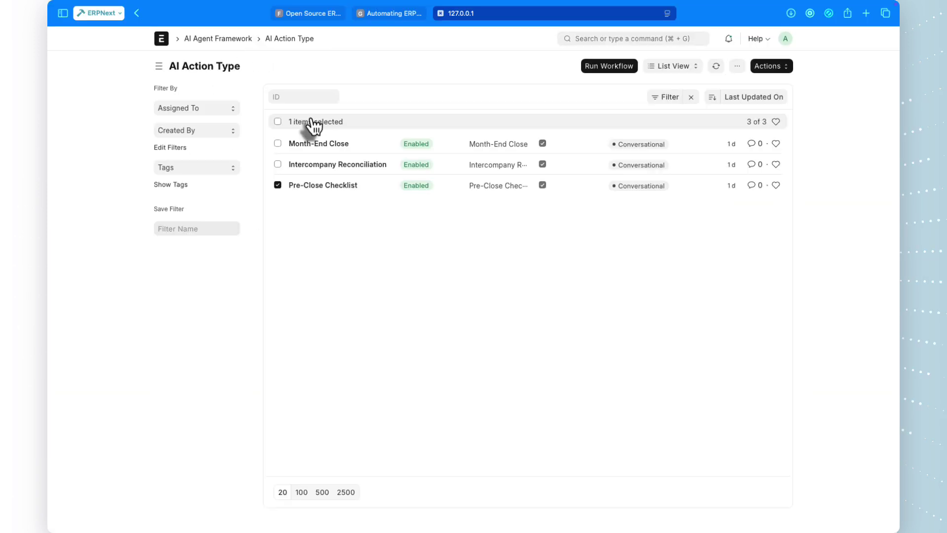
pyautogui.click(307, 186)
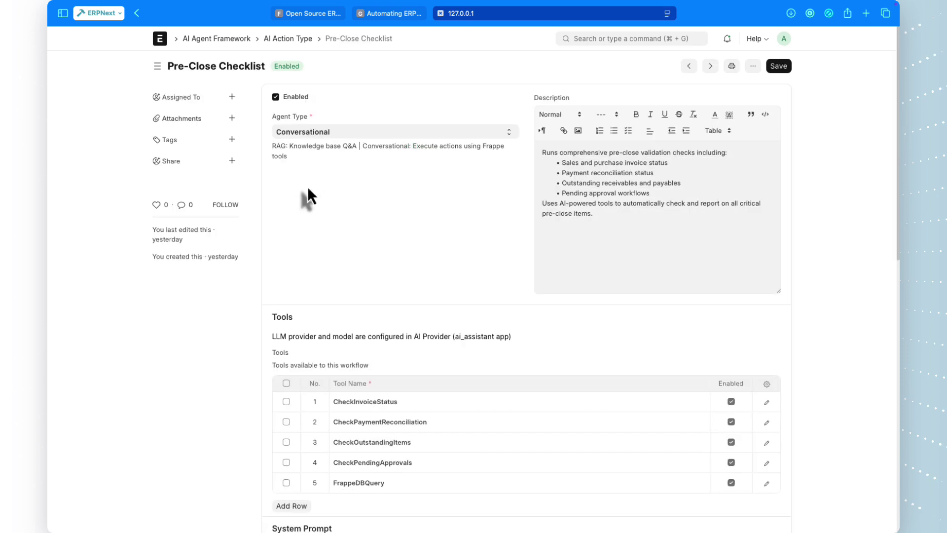
pyautogui.scroll(-3, 485, 242)
pyautogui.scroll(-3, 486, 242)
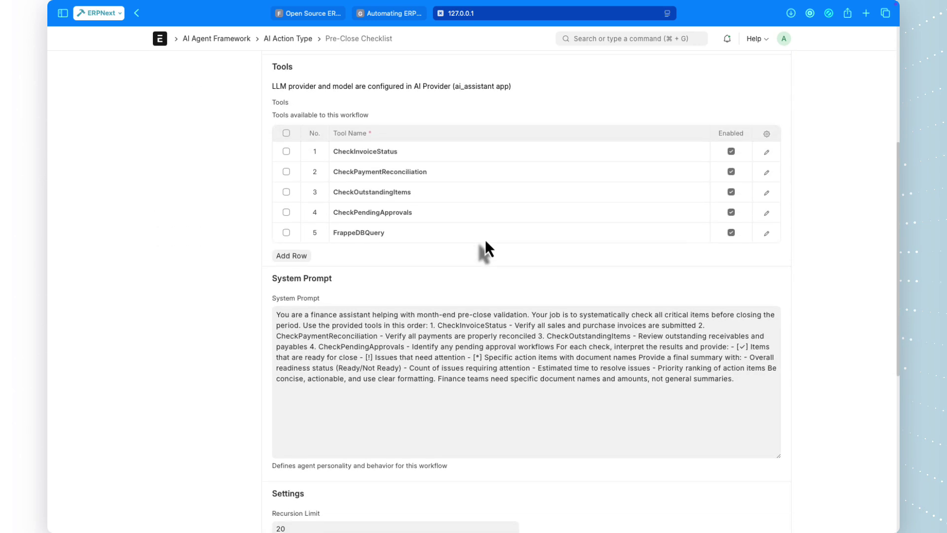